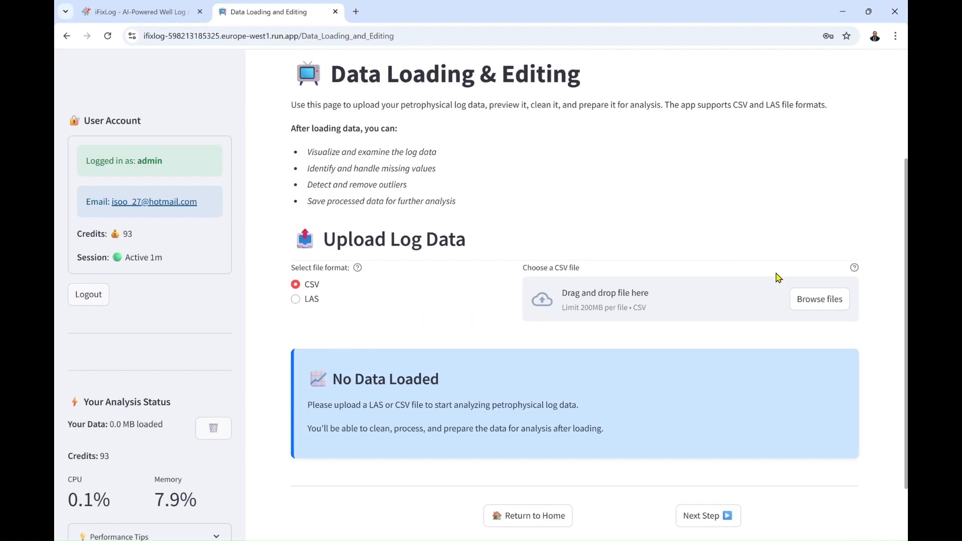
# Upload the CSV log file 35_9-7.csv and look through its data preview and well log plots
pyautogui.click(814, 299)
pyautogui.click(380, 271)
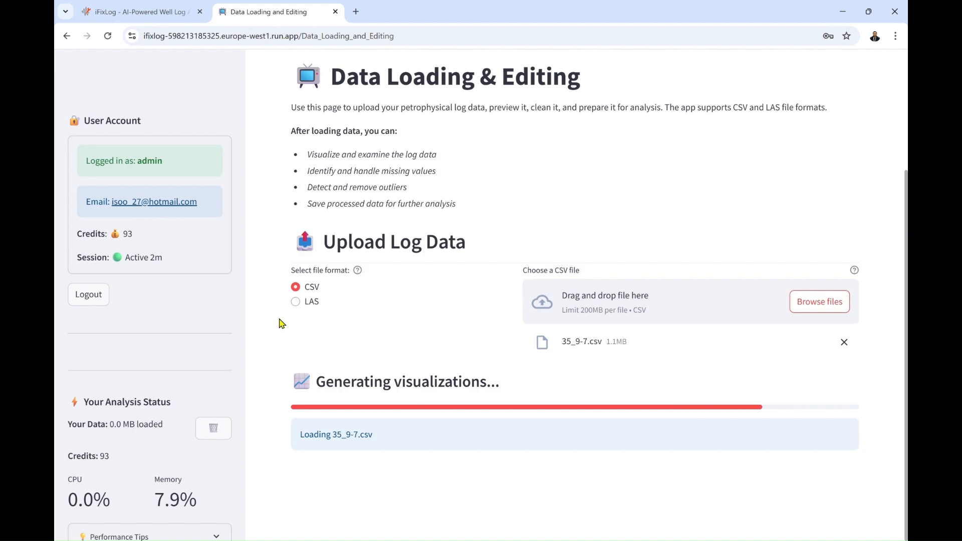
pyautogui.scroll(-2, 282, 323)
pyautogui.scroll(-14, 284, 324)
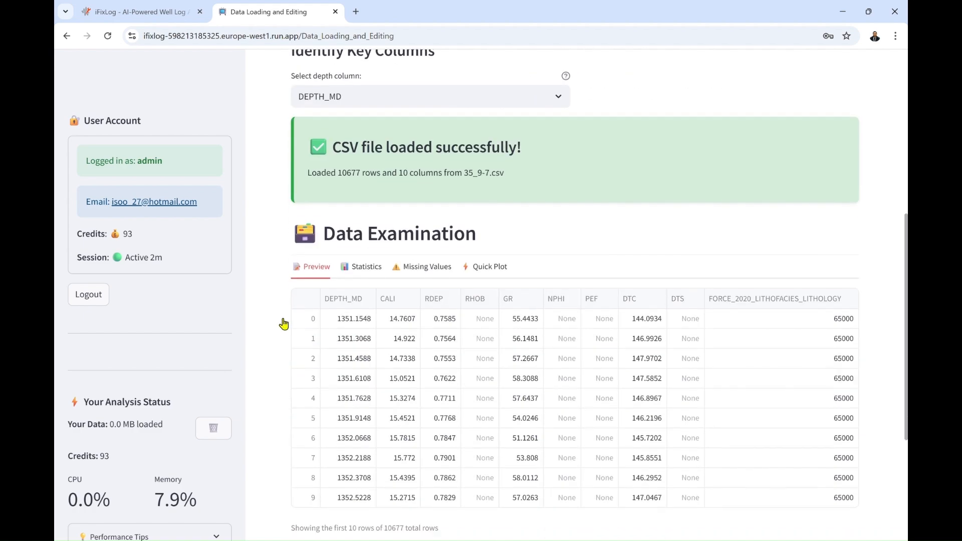
pyautogui.scroll(-10, 280, 325)
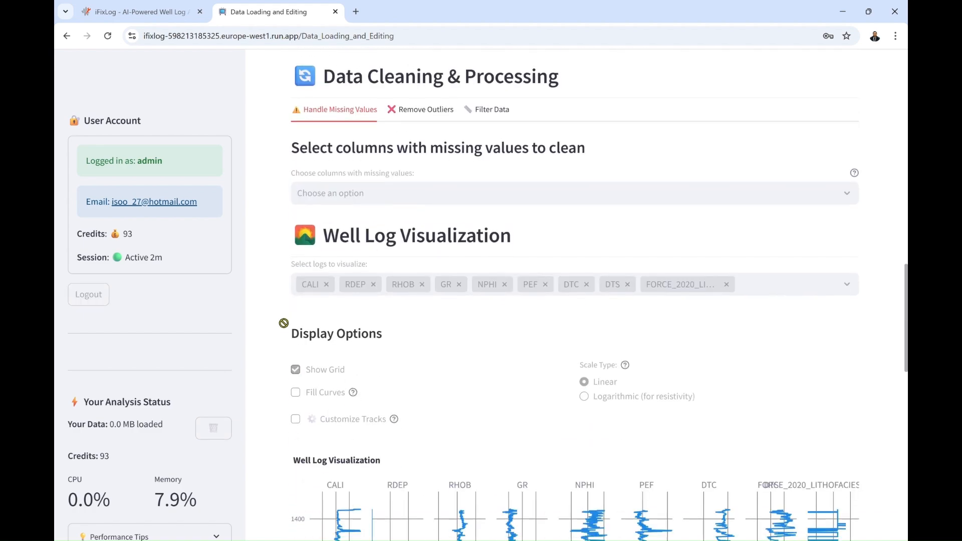
pyautogui.scroll(-1, 288, 327)
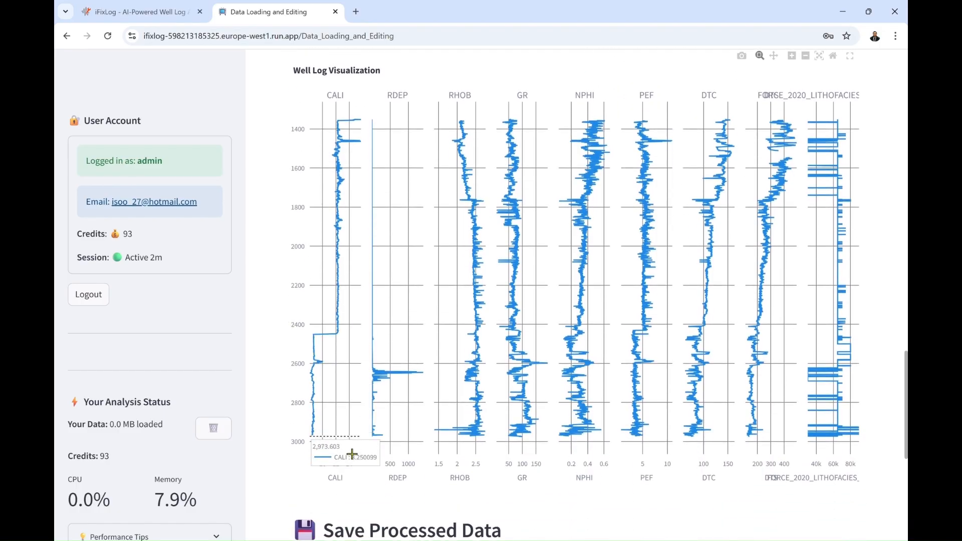
# Filter the well data by depth range, starting from 2500.00
pyautogui.scroll(5, 259, 377)
pyautogui.scroll(5, 258, 376)
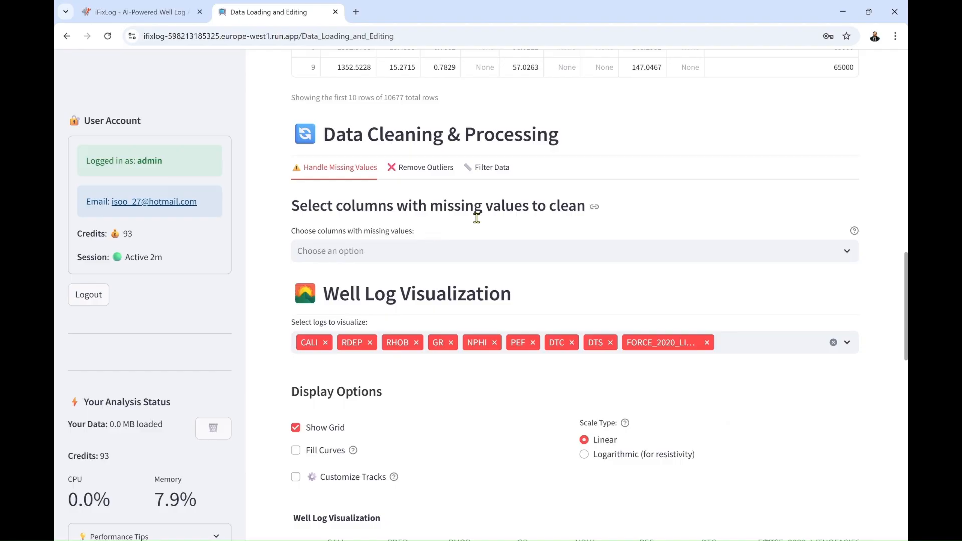
pyautogui.click(489, 167)
pyautogui.doubleClick(326, 289)
pyautogui.write('2500')
pyautogui.click(324, 311)
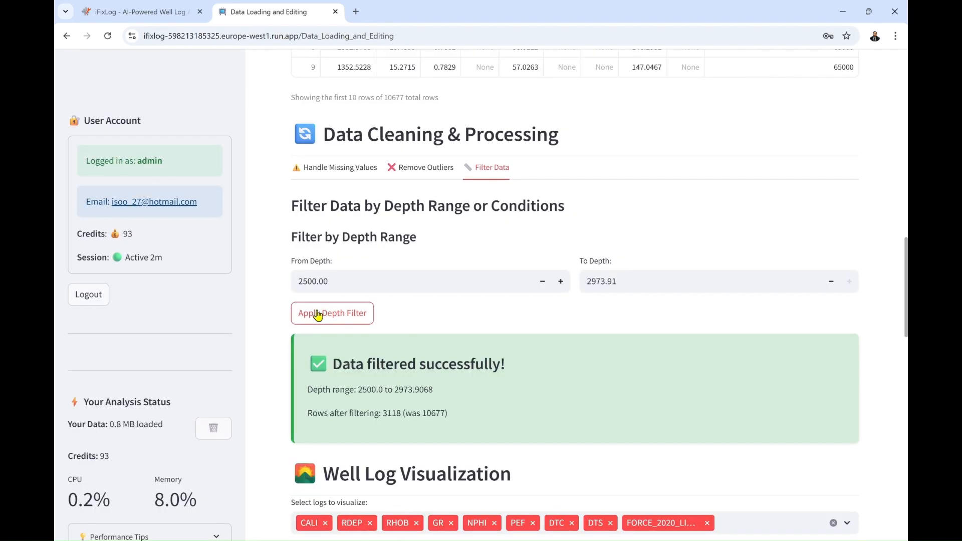
# Save the filtered data for ML training and advance the workflow to Exploratory Data Analysis
pyautogui.scroll(-12, 266, 350)
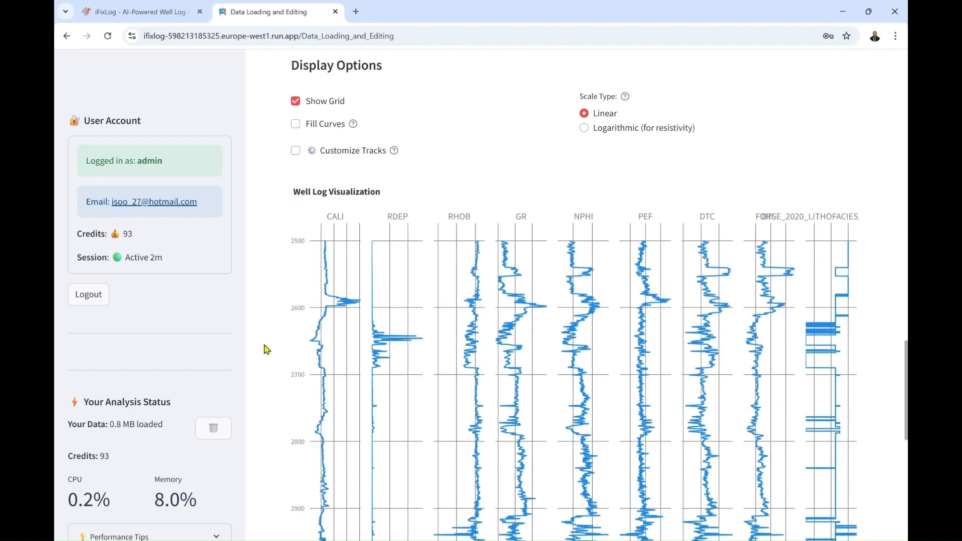
pyautogui.scroll(-4, 266, 349)
pyautogui.click(381, 403)
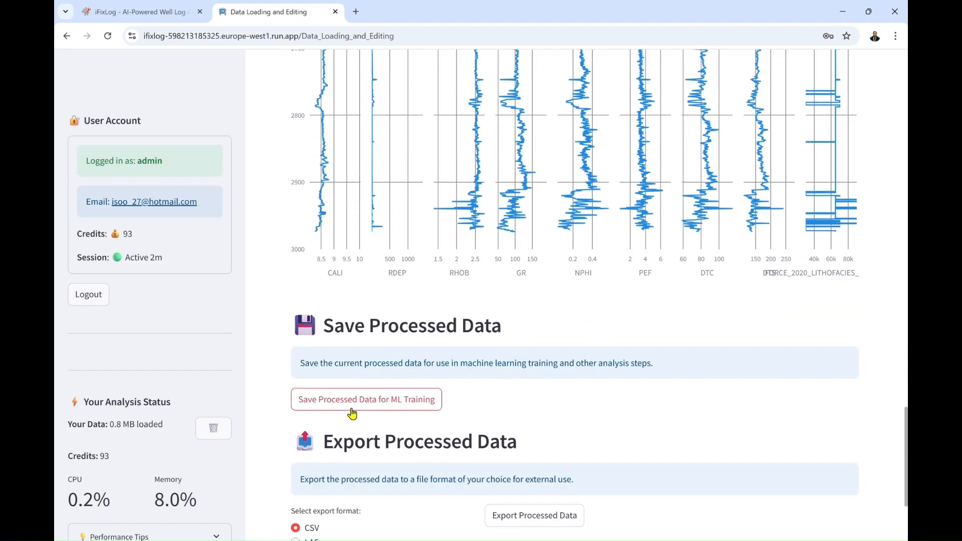
pyautogui.scroll(-3, 283, 415)
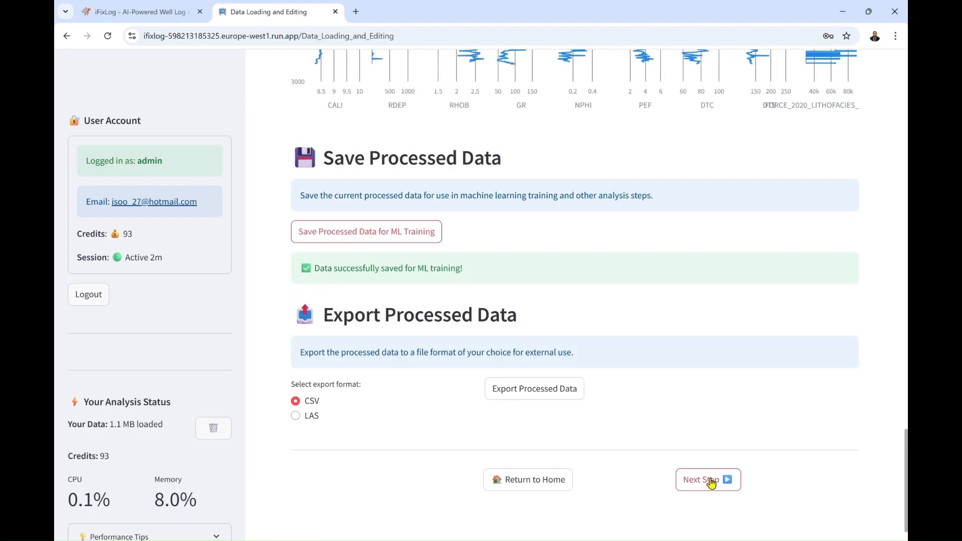
pyautogui.click(711, 482)
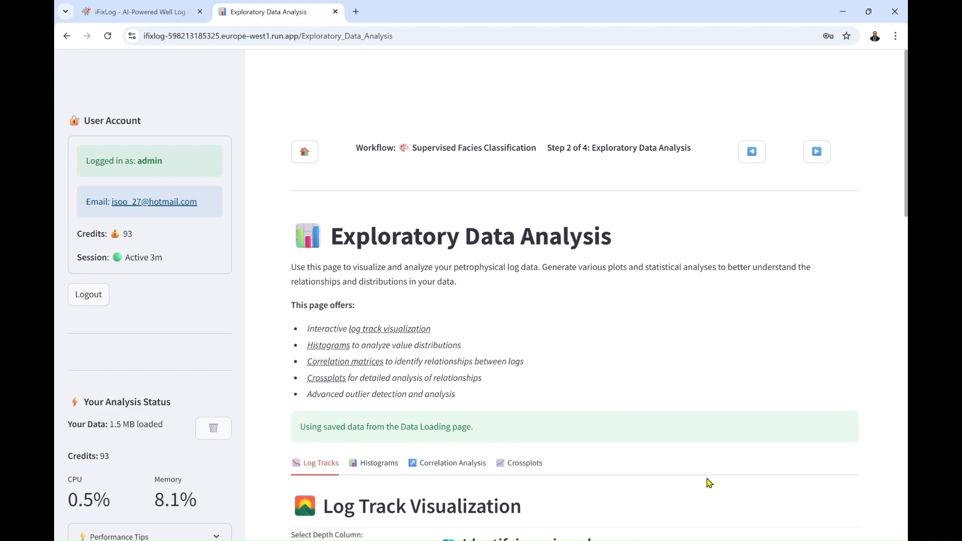
# Look through the log tracks, histogram, correlation analysis and crossplot views of the saved data
pyautogui.scroll(-8, 709, 482)
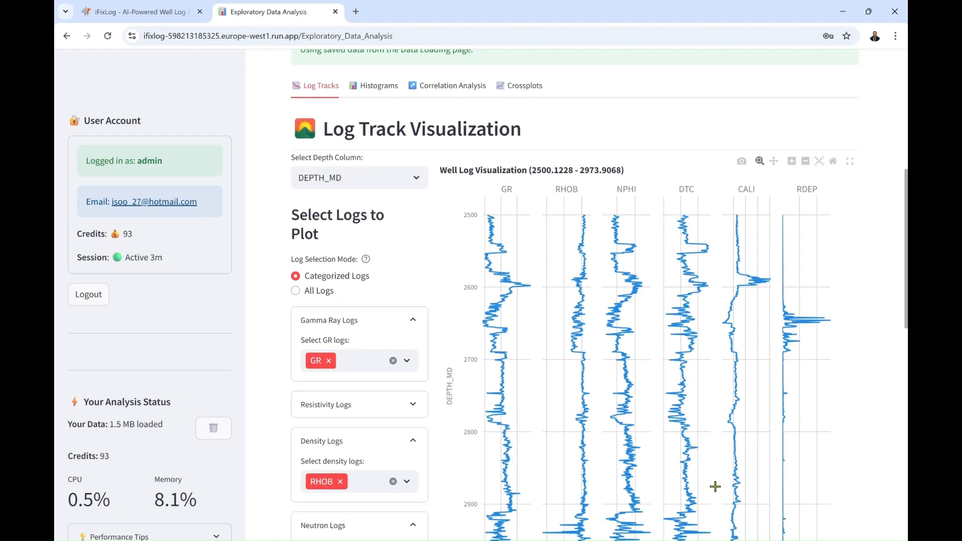
pyautogui.click(380, 81)
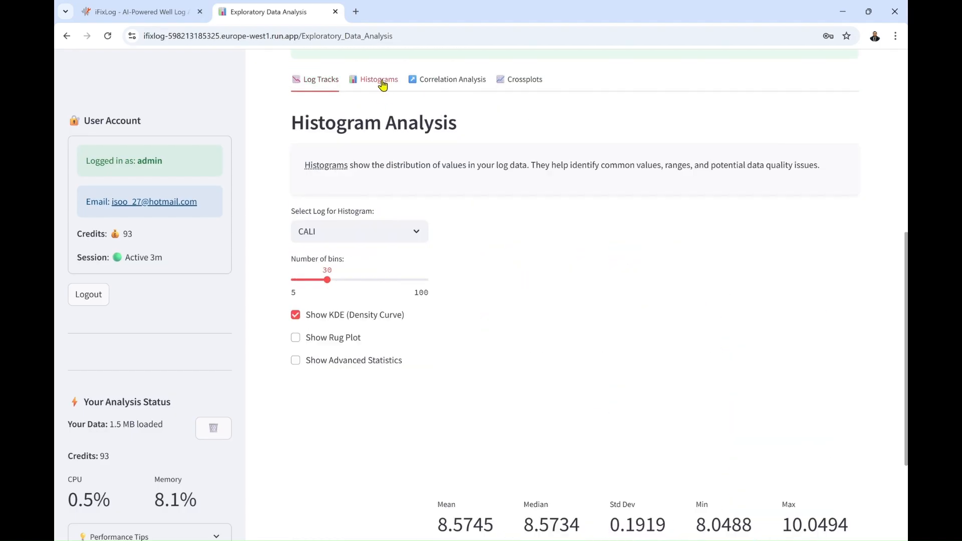
pyautogui.click(451, 81)
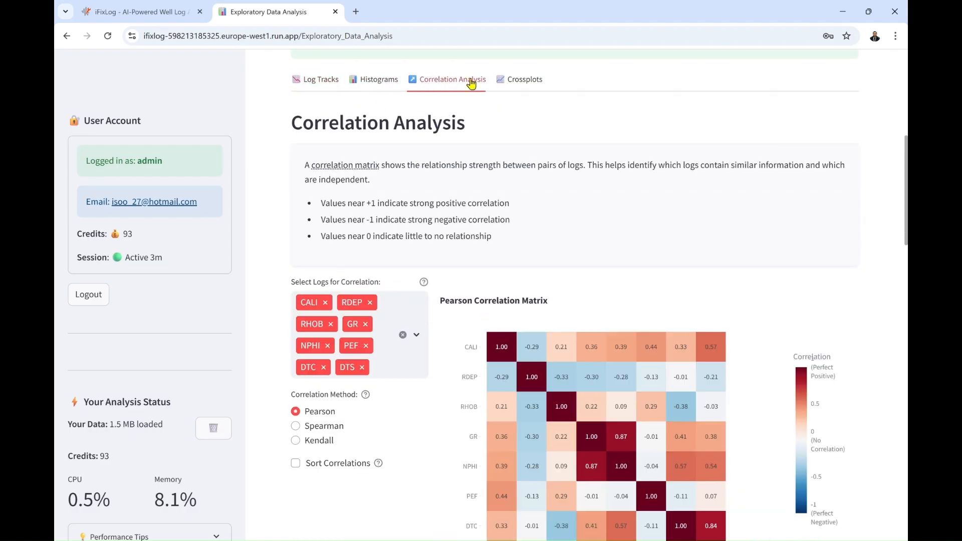
pyautogui.click(520, 85)
pyautogui.scroll(7, 520, 86)
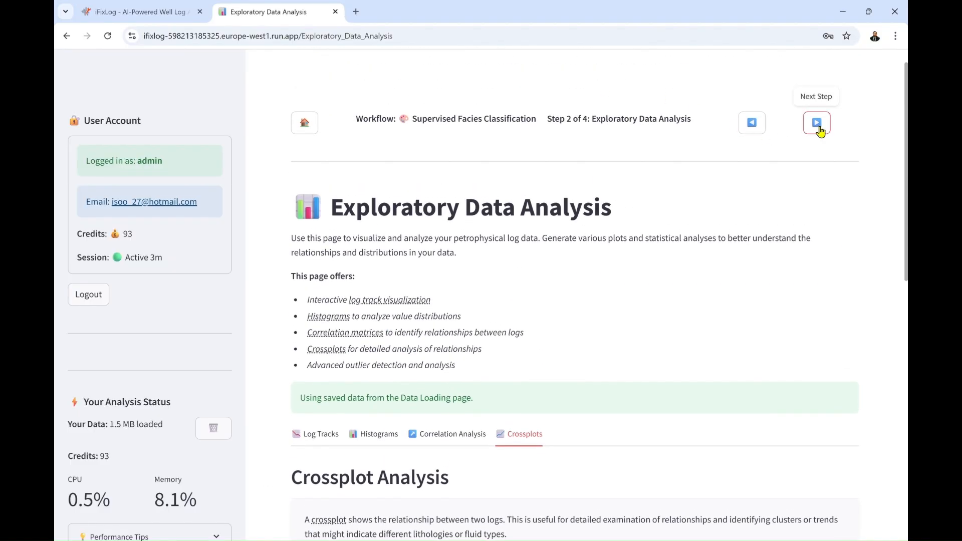
# Advance to the Supervised Facies Classification step and glance at the explanation of its algorithms
pyautogui.click(819, 125)
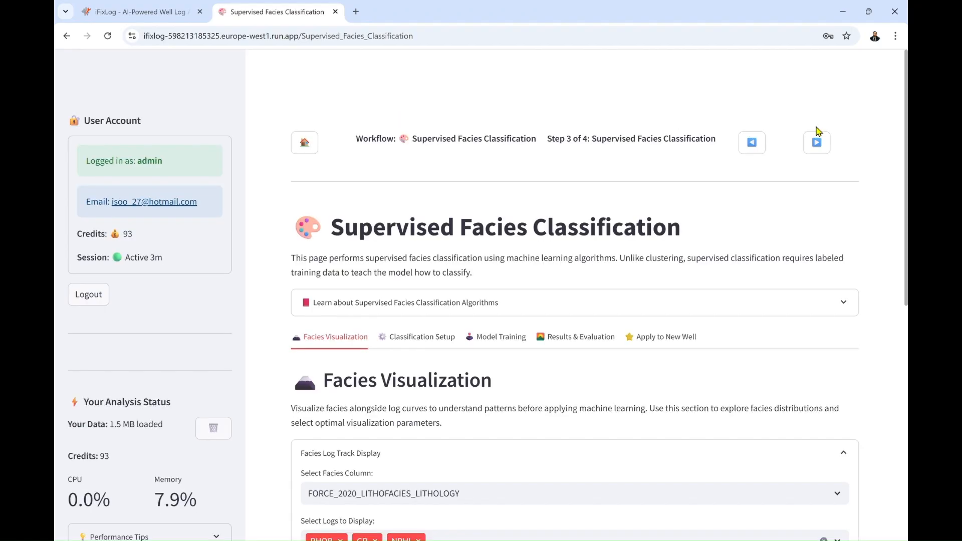
pyautogui.scroll(-1, 814, 125)
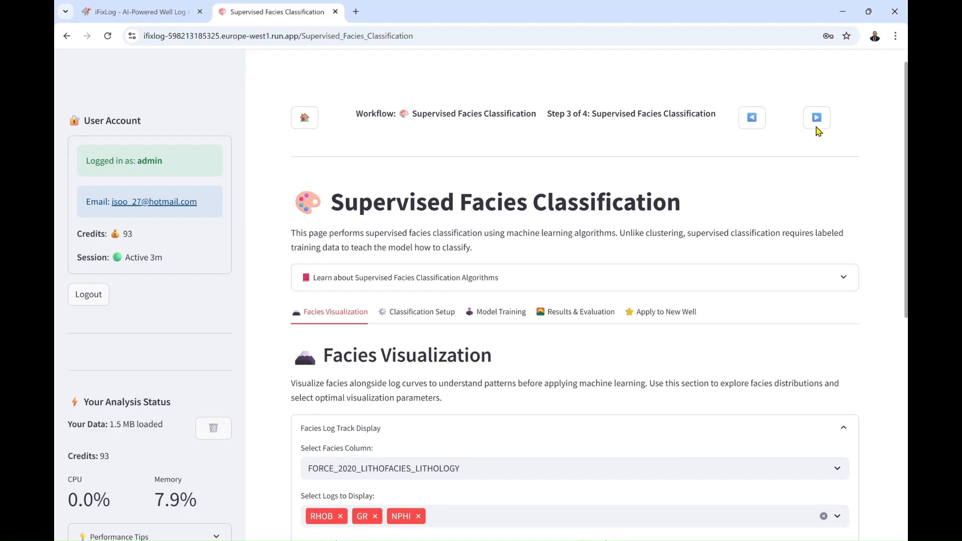
pyautogui.click(855, 264)
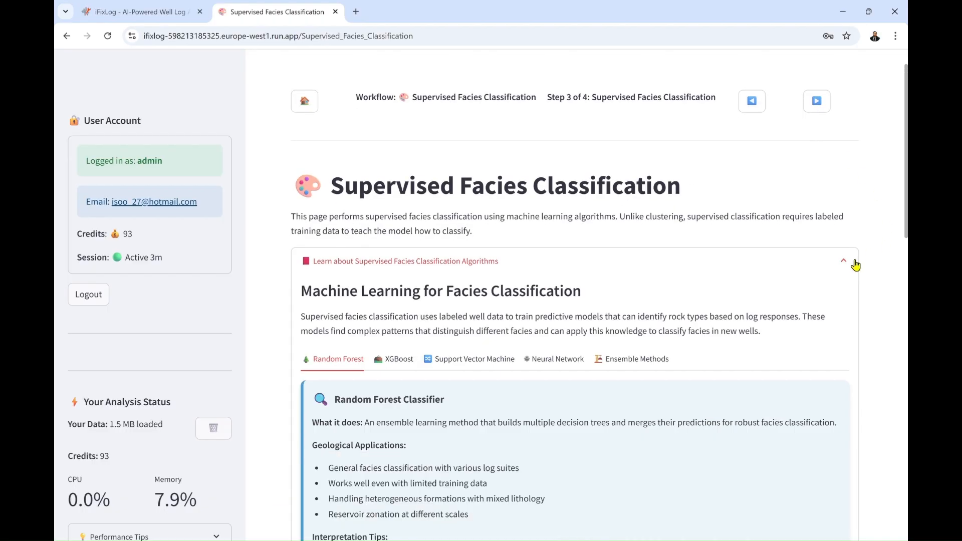
pyautogui.click(856, 265)
# Plot the RHOB, GR and NPHI logs with the FORCE_2020_LITHOFACIES_LITHOLOGY facies from 2500.12 to 2800.12
pyautogui.scroll(-4, 794, 340)
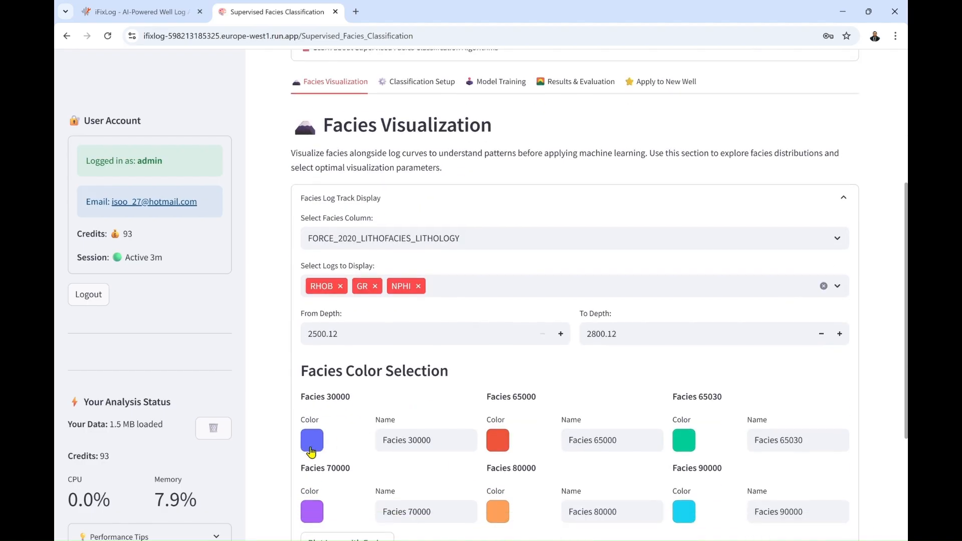
pyautogui.scroll(-4, 277, 426)
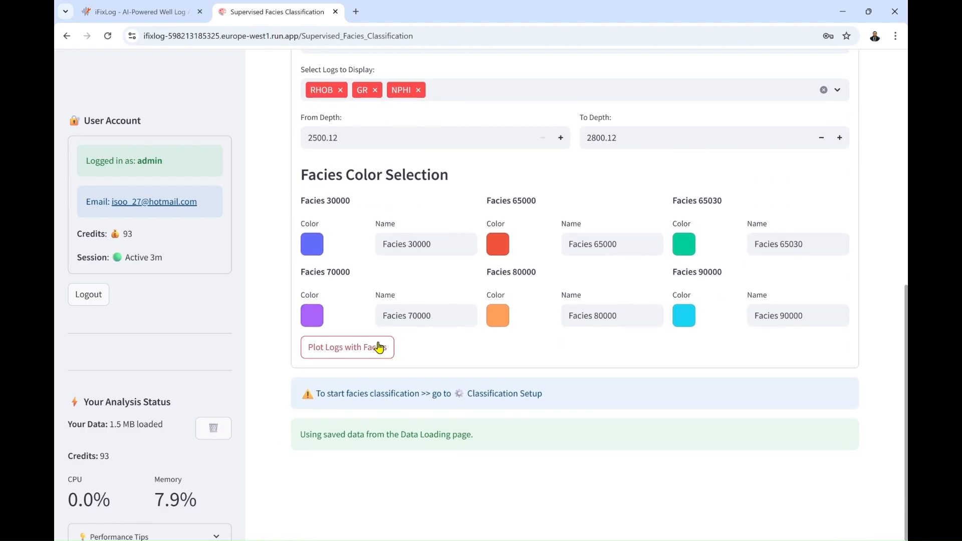
pyautogui.click(379, 348)
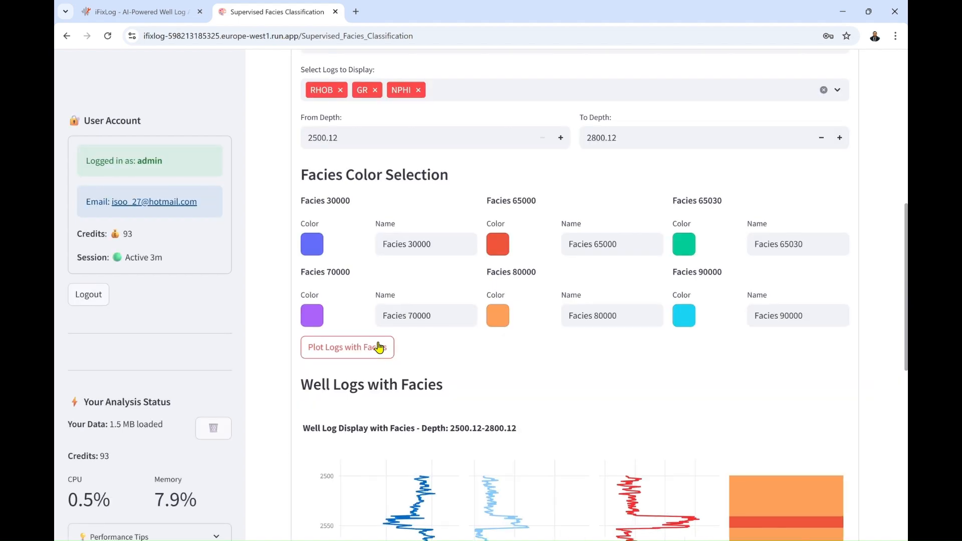
pyautogui.scroll(-6, 265, 405)
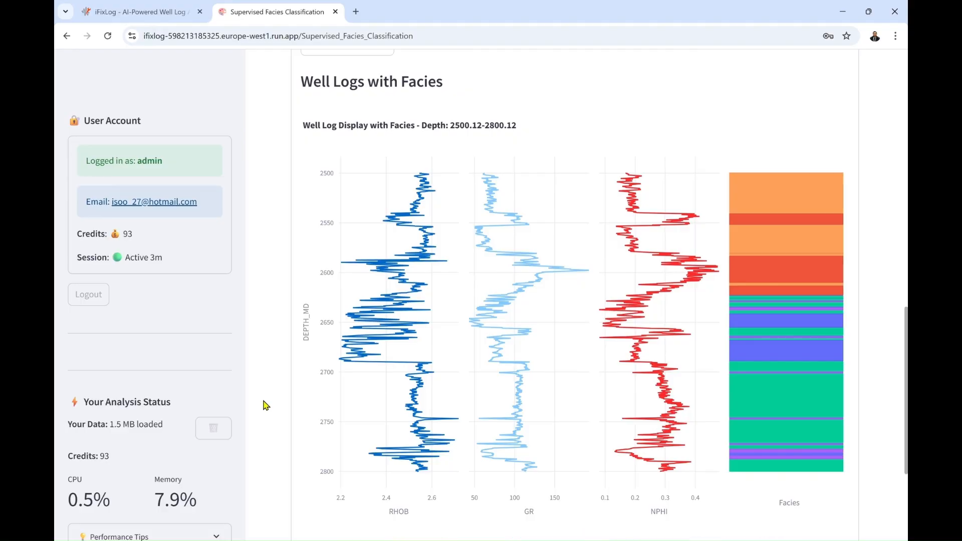
# Replot the logs with facies using custom colors and the names SS, Shale, Silt, LS, Marl and Coal
pyautogui.scroll(5, 266, 405)
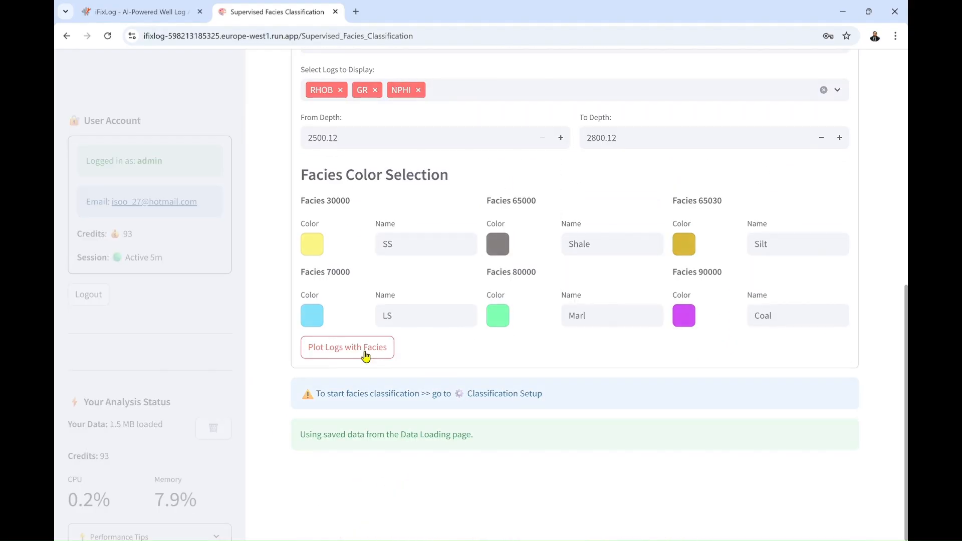
pyautogui.click(366, 356)
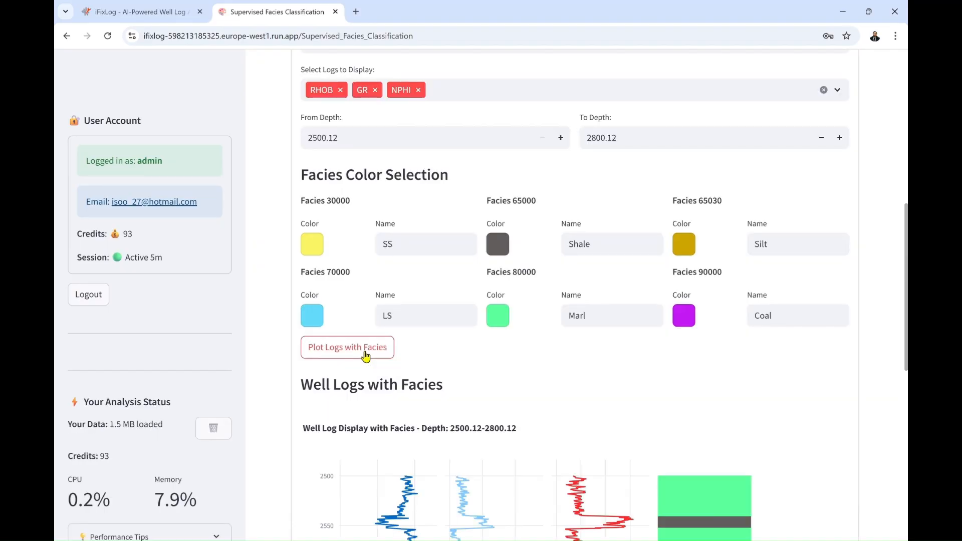
pyautogui.scroll(-7, 266, 367)
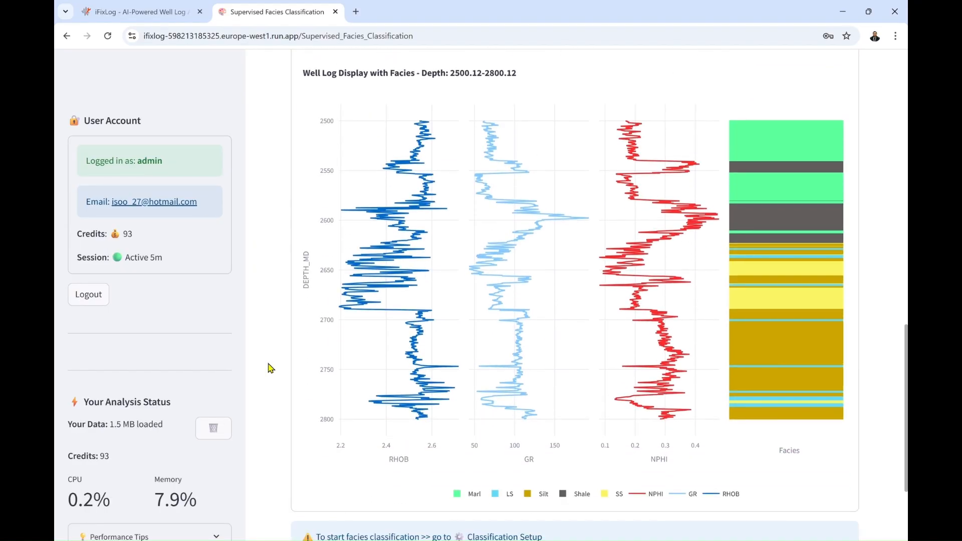
# In the classification setup, remove DTS, DTC and NPHI from the input logs, keeping RHOB and GR
pyautogui.scroll(10, 270, 368)
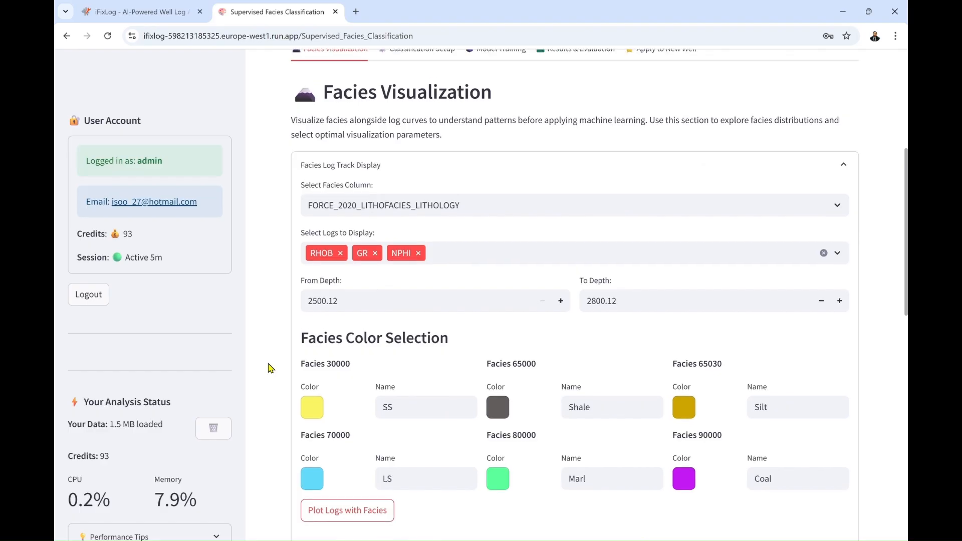
pyautogui.click(447, 115)
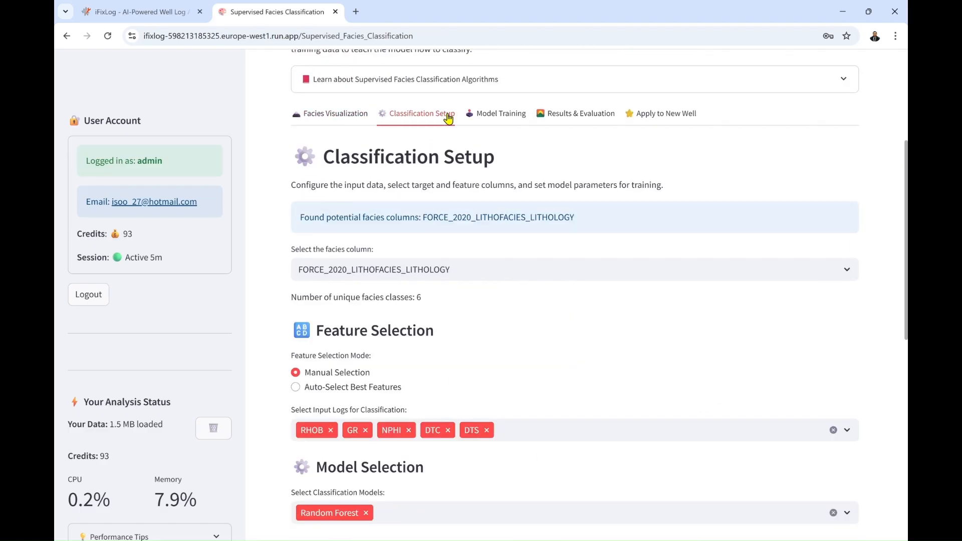
pyautogui.scroll(-4, 278, 269)
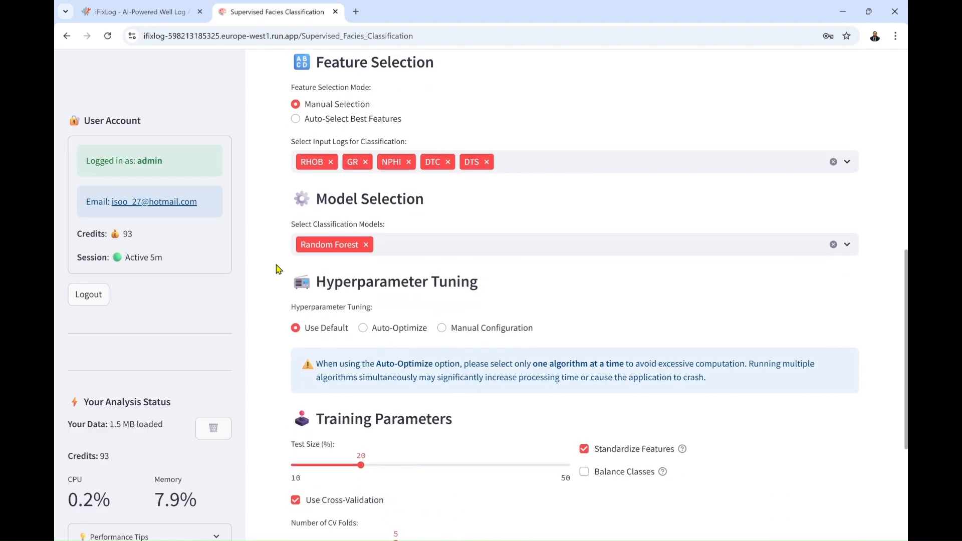
pyautogui.scroll(-1, 278, 269)
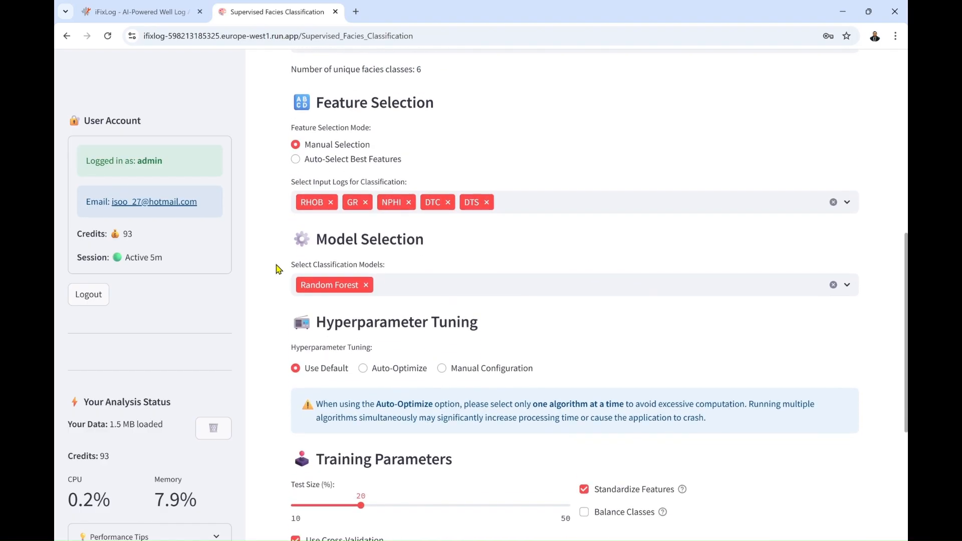
pyautogui.click(488, 202)
pyautogui.click(448, 202)
pyautogui.click(409, 203)
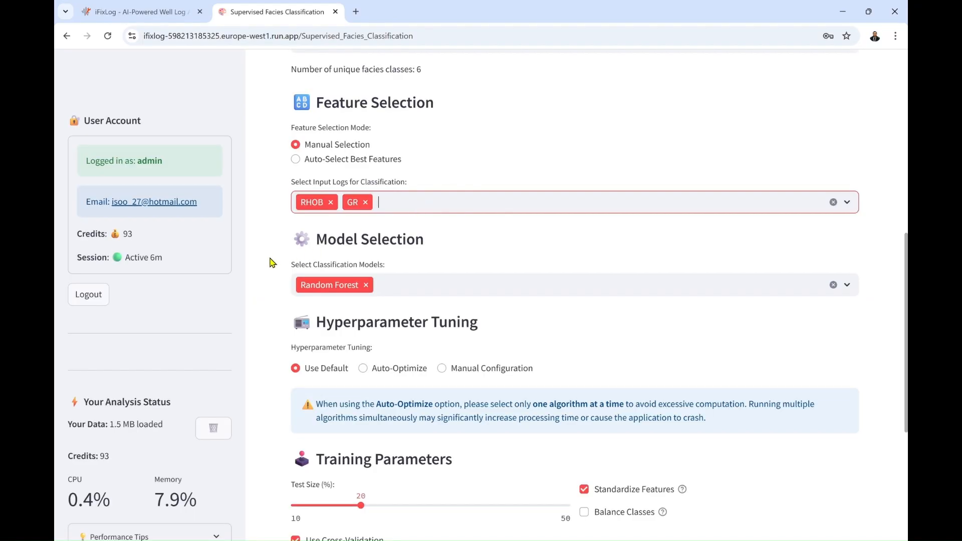
# Add the linear classification model alongside Random Forest in the model selection
pyautogui.scroll(-2, 272, 264)
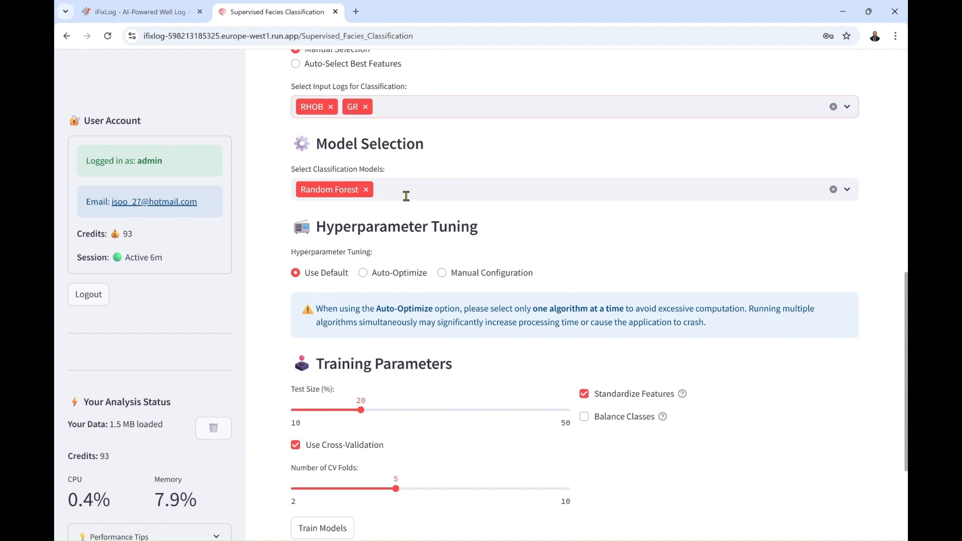
pyautogui.click(406, 196)
pyautogui.click(350, 348)
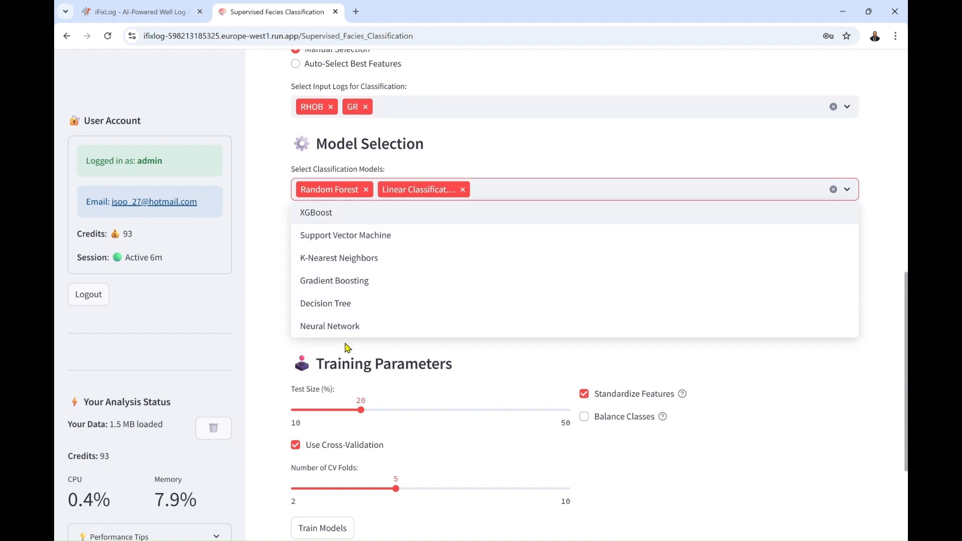
pyautogui.click(261, 252)
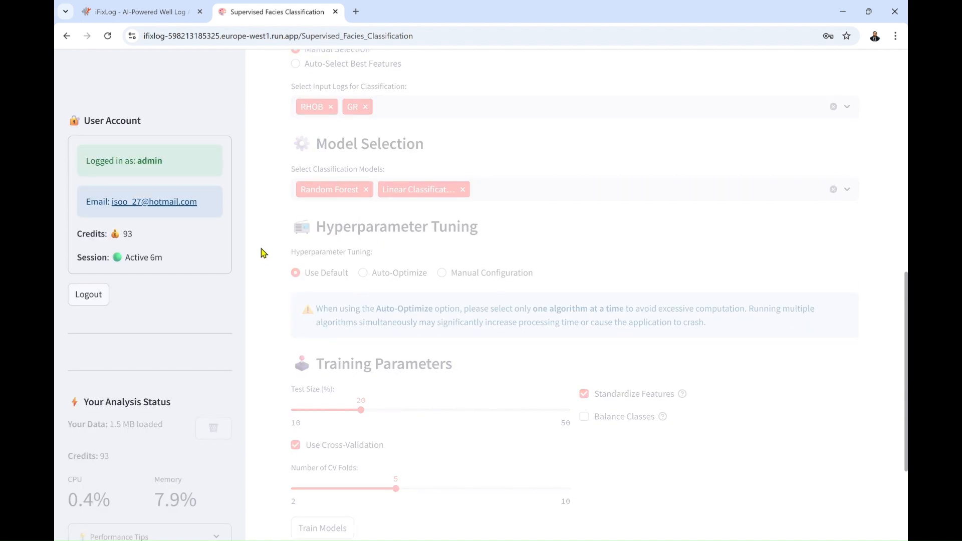
# Train the selected models with default hyperparameters and examine the confusion matrix in the model training results
pyautogui.scroll(-3, 261, 253)
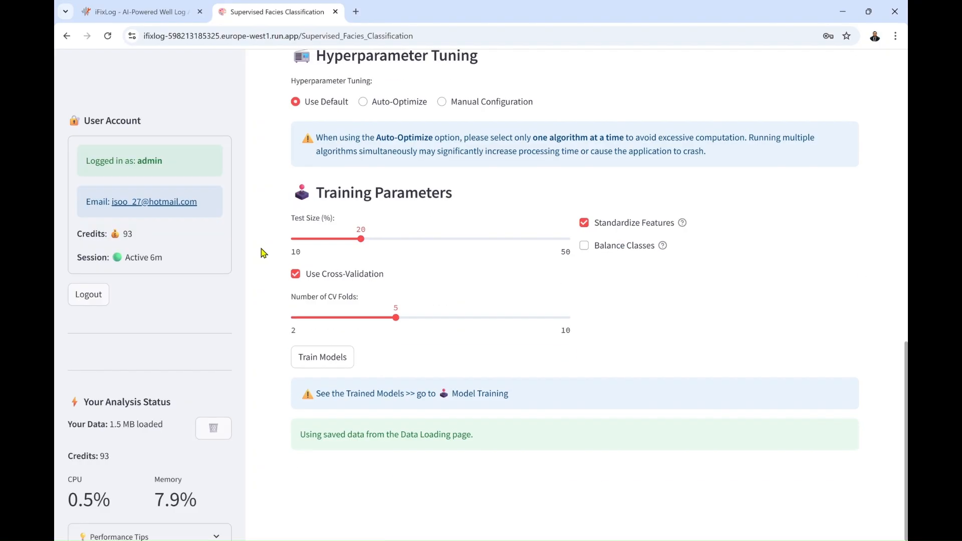
pyautogui.click(331, 362)
pyautogui.scroll(8, 329, 365)
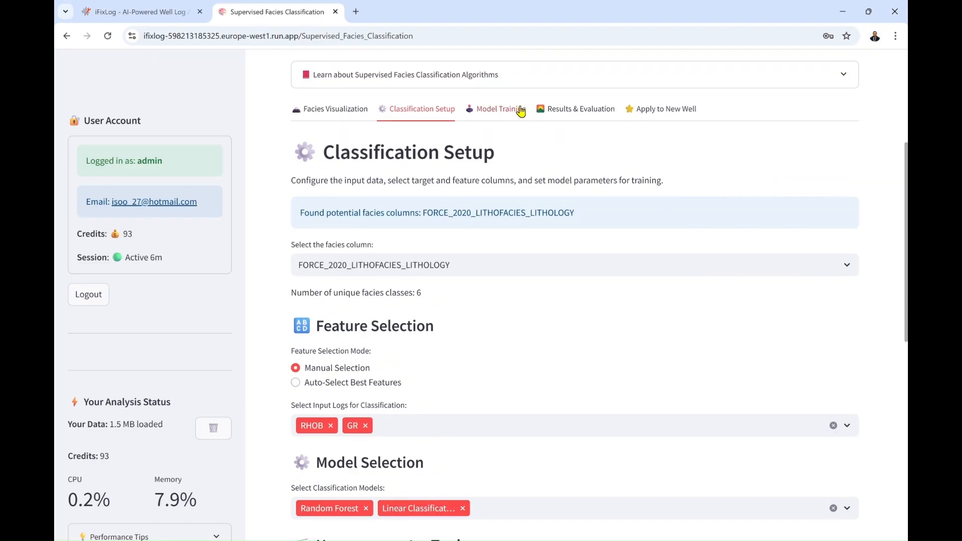
pyautogui.click(520, 108)
pyautogui.scroll(-10, 295, 281)
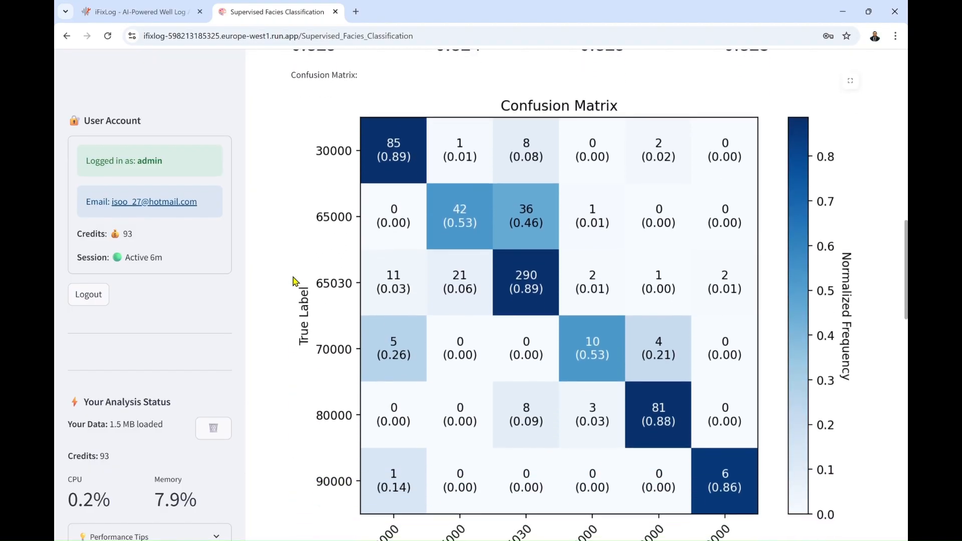
# Examine the classification report and the model accuracy comparison chart in the training results
pyautogui.scroll(-8, 295, 281)
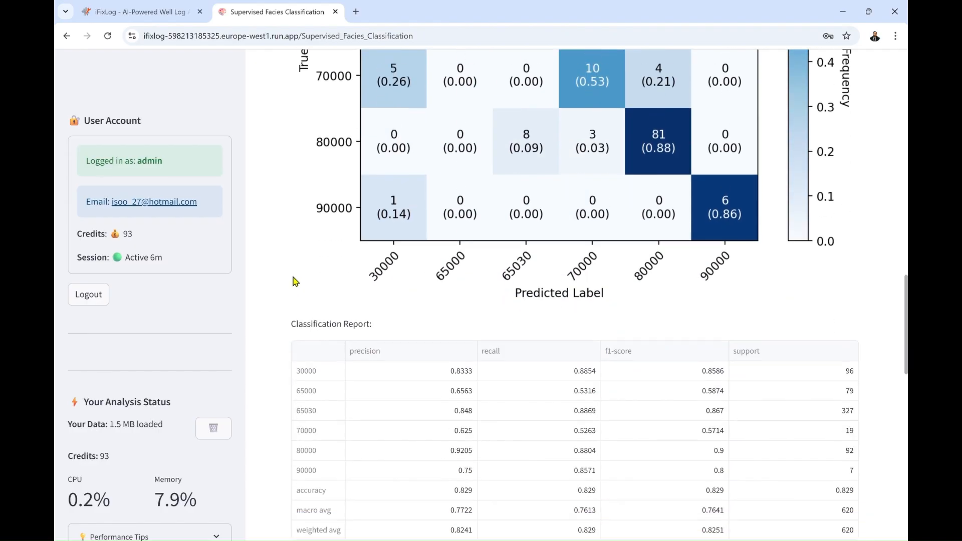
pyautogui.scroll(-9, 294, 282)
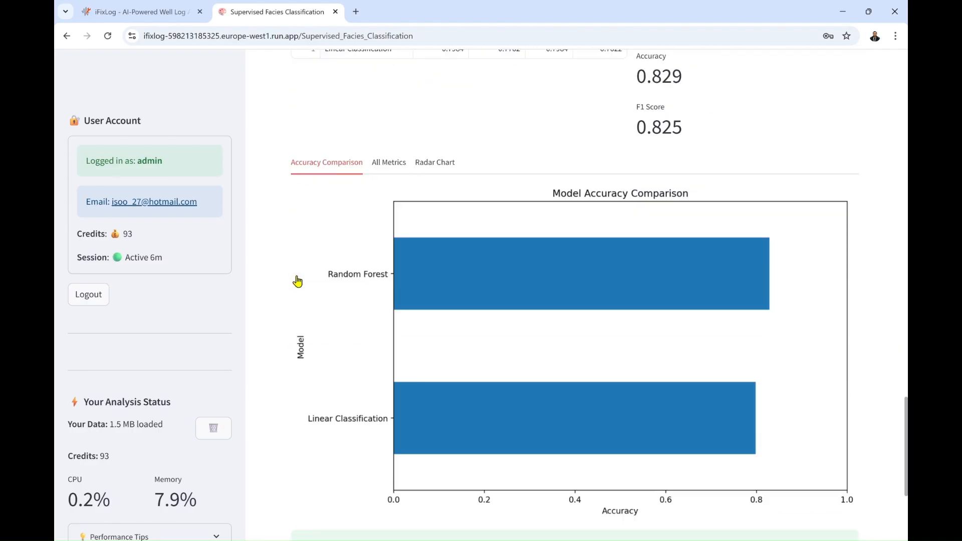
pyautogui.scroll(20, 297, 281)
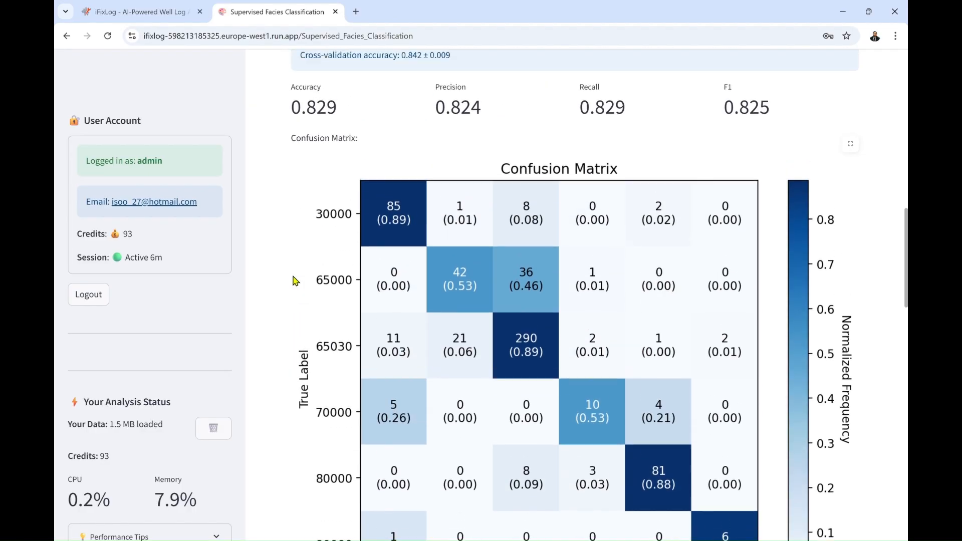
pyautogui.scroll(1, 296, 279)
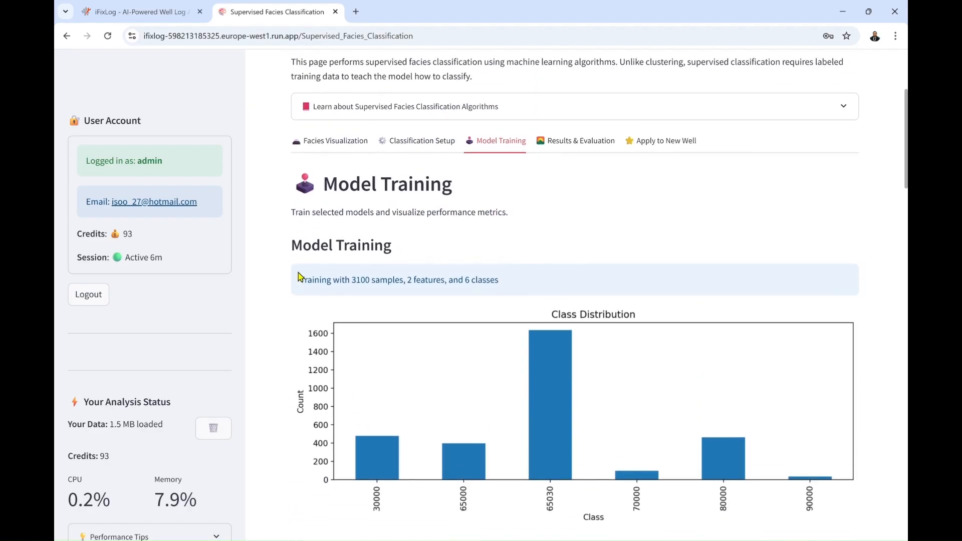
# In the results and evaluation section, select the trained Random Forest and Linear Classification models for visualization
pyautogui.click(584, 138)
pyautogui.click(369, 368)
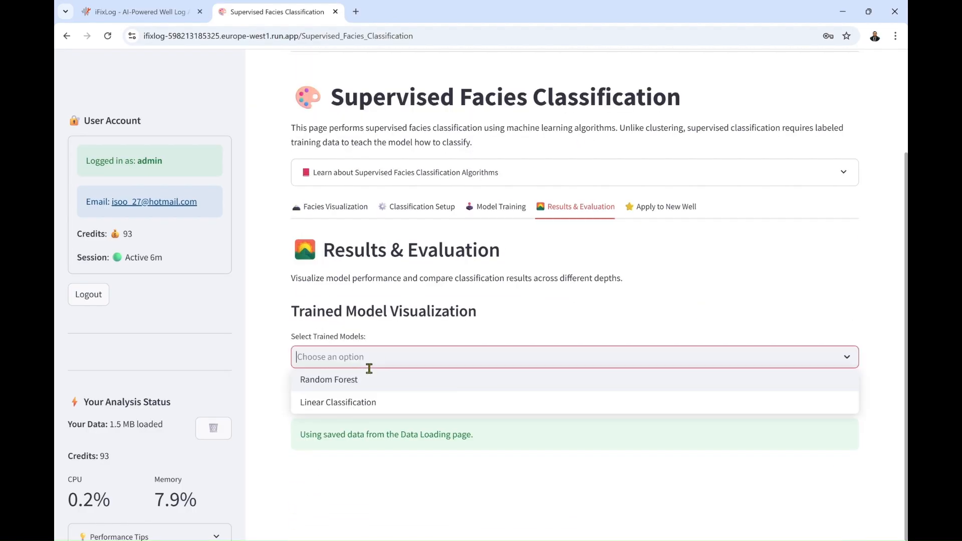
pyautogui.click(343, 381)
pyautogui.click(348, 381)
pyautogui.click(276, 363)
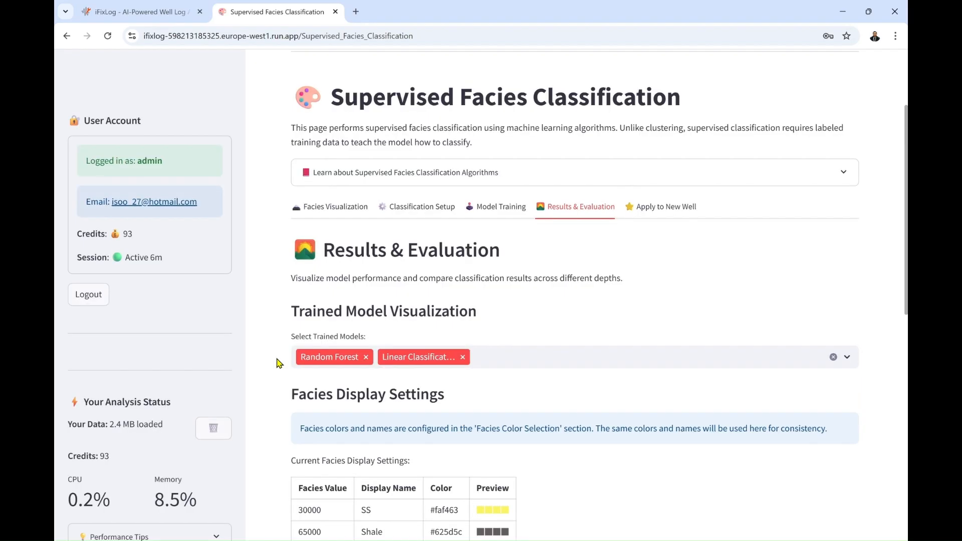
# Set the logs to display to RHOB and GR by removing CALI and RDEP and adding GR
pyautogui.scroll(-9, 279, 362)
pyautogui.scroll(-2, 279, 363)
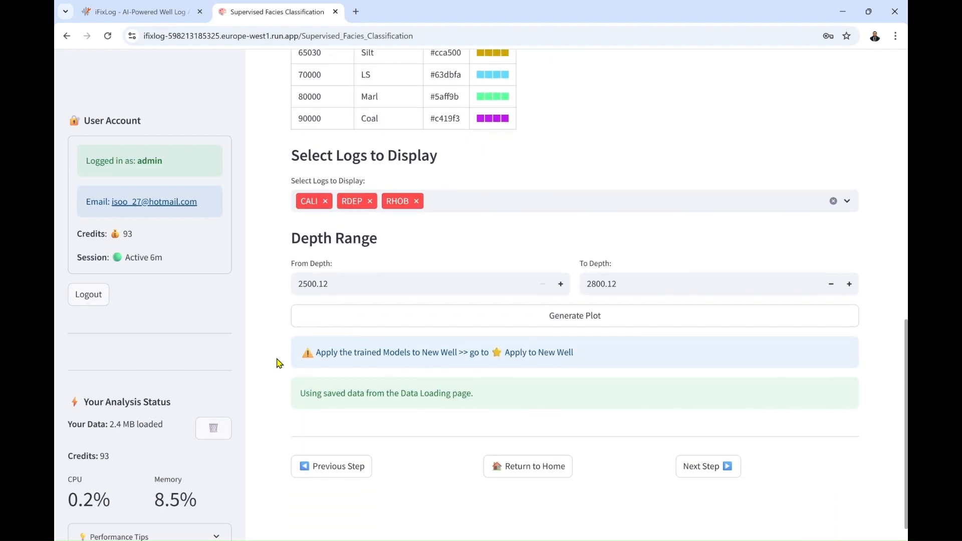
pyautogui.click(325, 202)
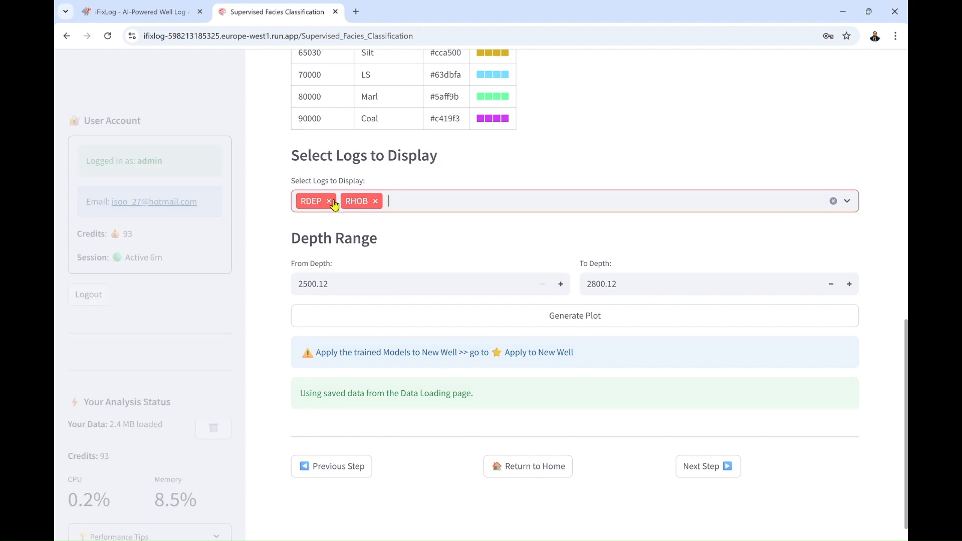
pyautogui.click(328, 202)
pyautogui.click(365, 211)
pyautogui.click(329, 270)
pyautogui.click(275, 224)
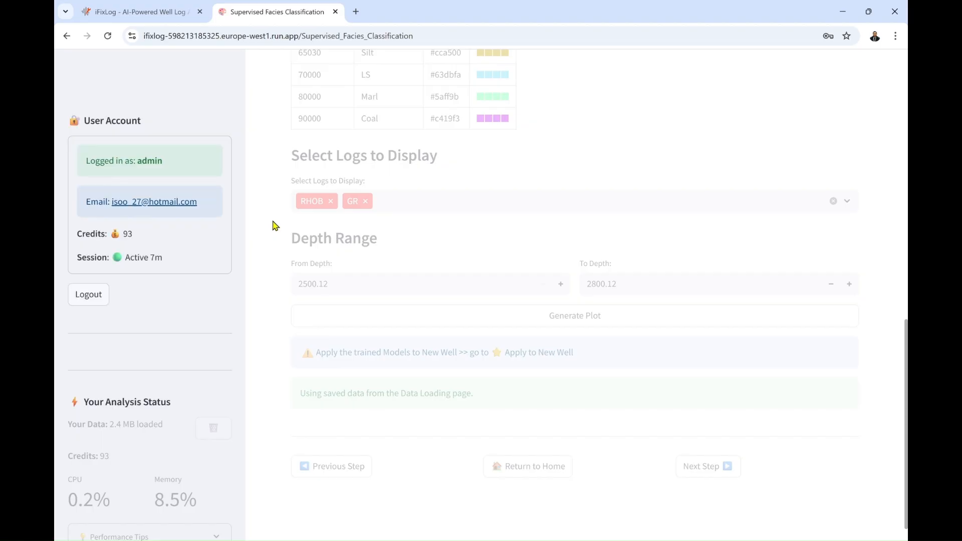
# Generate the combined plot of both models and compare their predicted facies with the actual facies
pyautogui.click(348, 321)
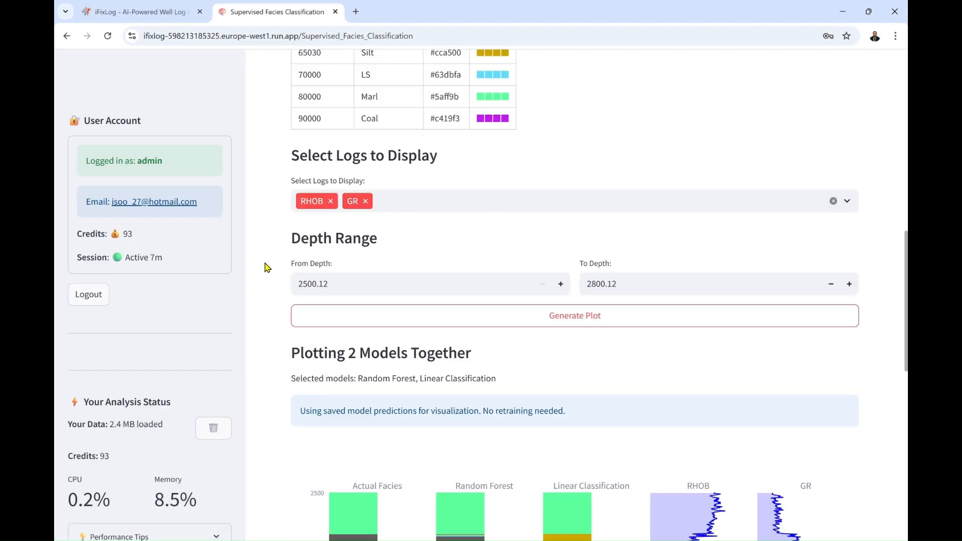
pyautogui.scroll(-9, 267, 267)
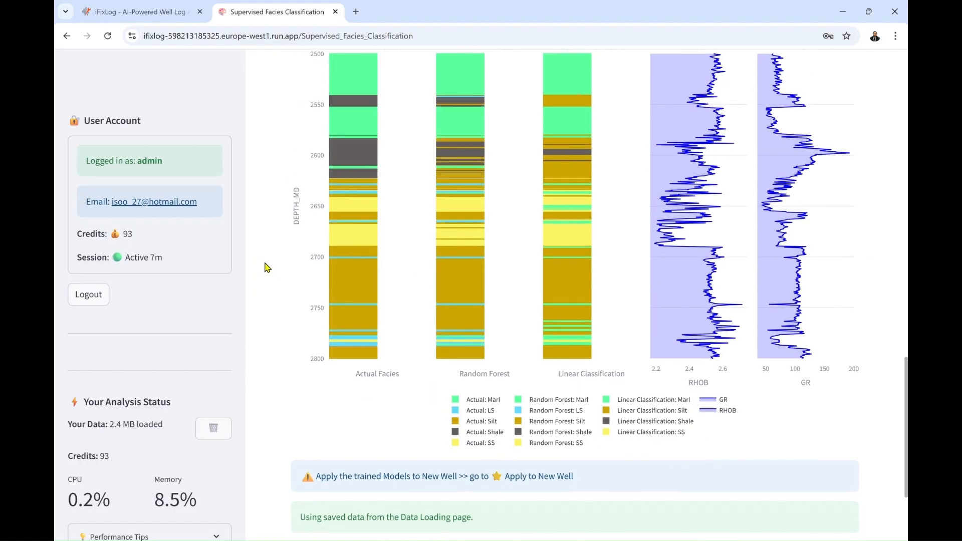
pyautogui.scroll(1, 267, 268)
pyautogui.scroll(15, 267, 267)
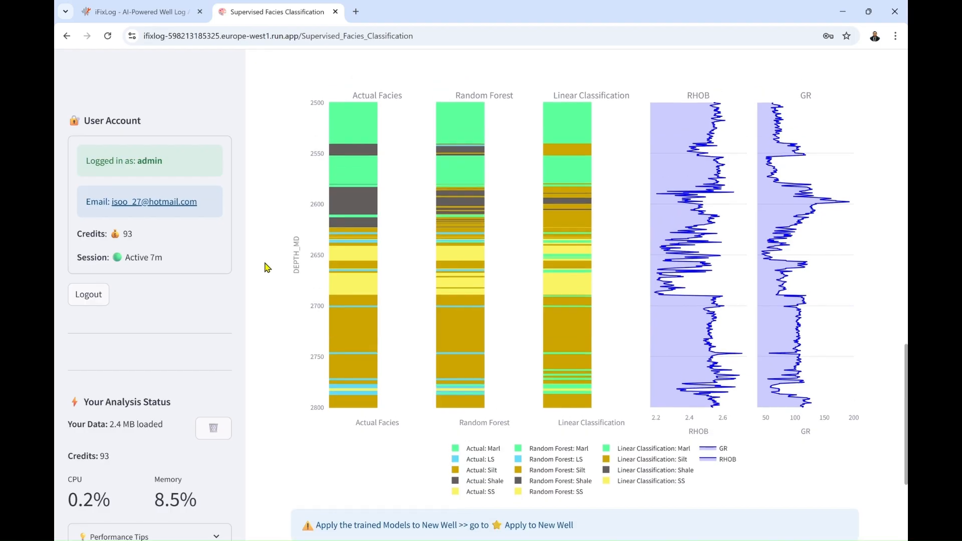
# Upload 35_9_8.csv as the new well data for applying the trained models
pyautogui.scroll(4, 267, 268)
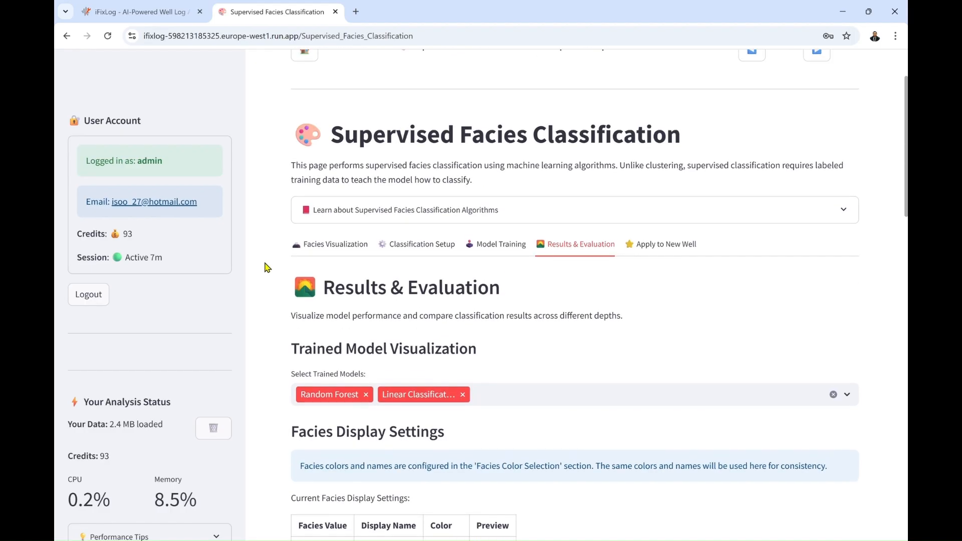
pyautogui.click(659, 245)
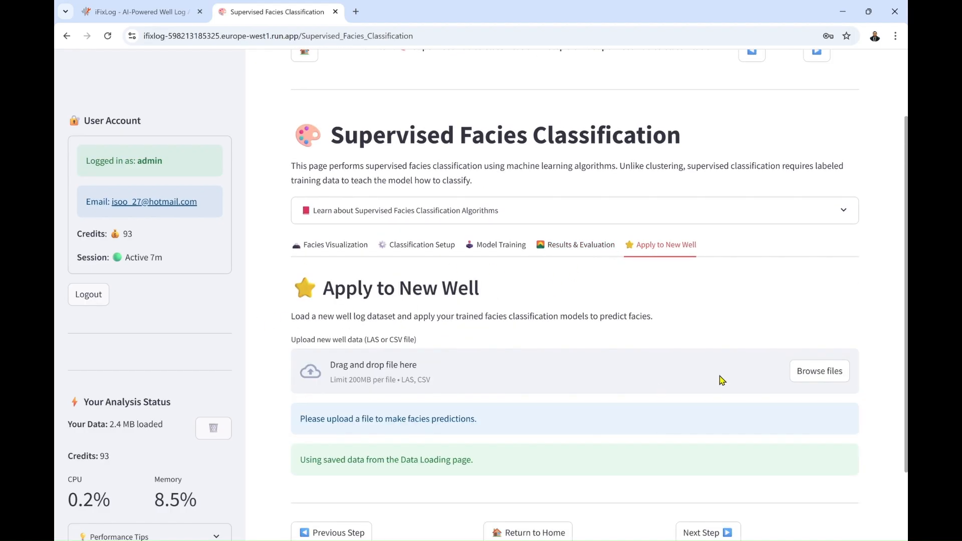
pyautogui.click(838, 373)
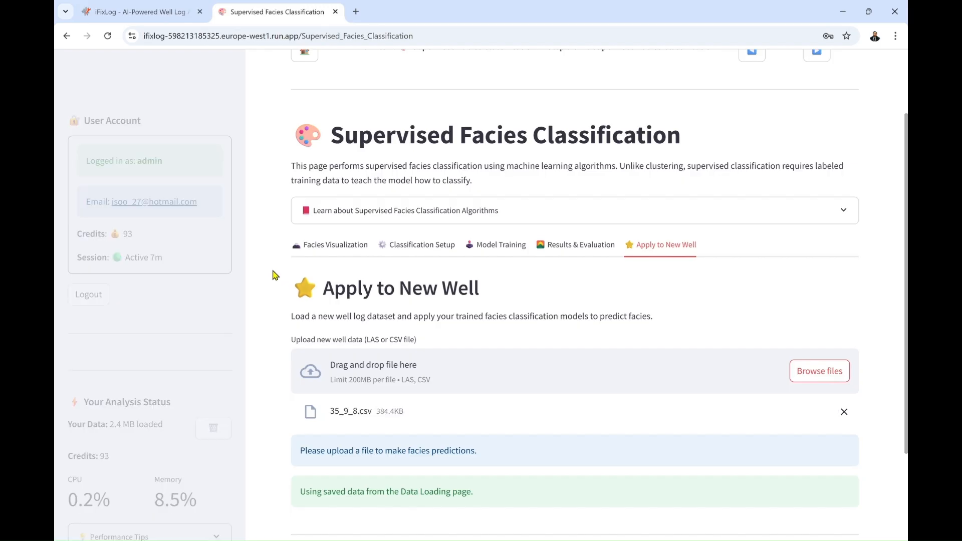
pyautogui.scroll(-10, 274, 275)
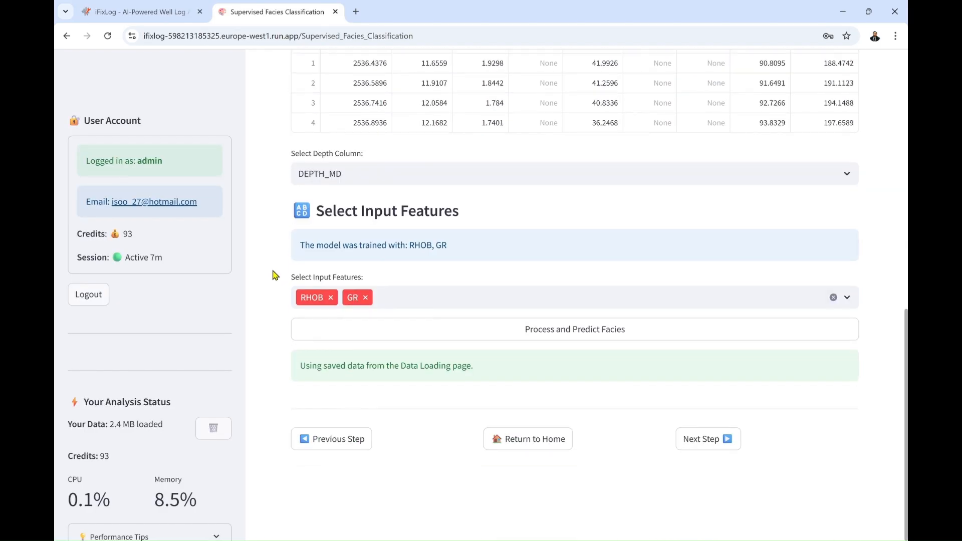
# Predict the new well's facies from RHOB and GR and inspect the plotted predictions of both models
pyautogui.click(365, 327)
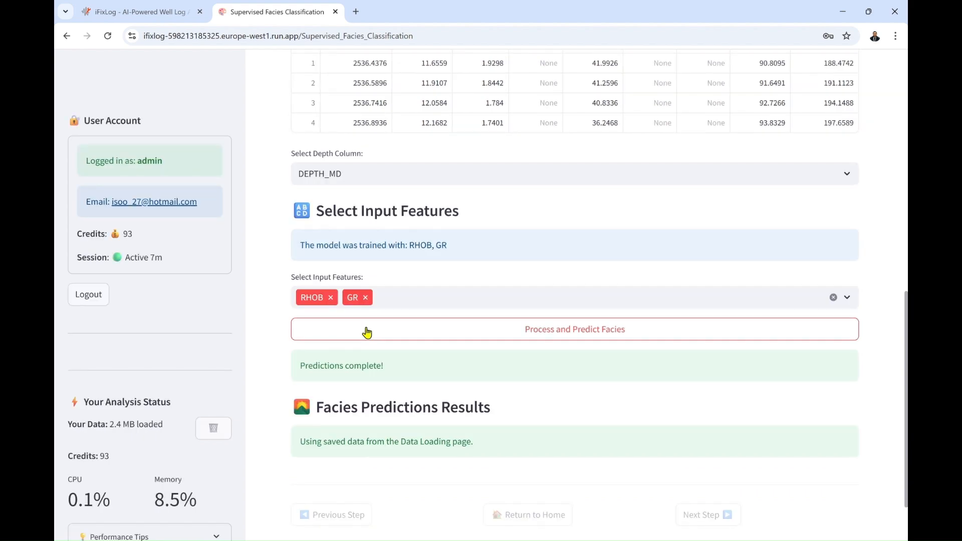
pyautogui.scroll(-2, 265, 389)
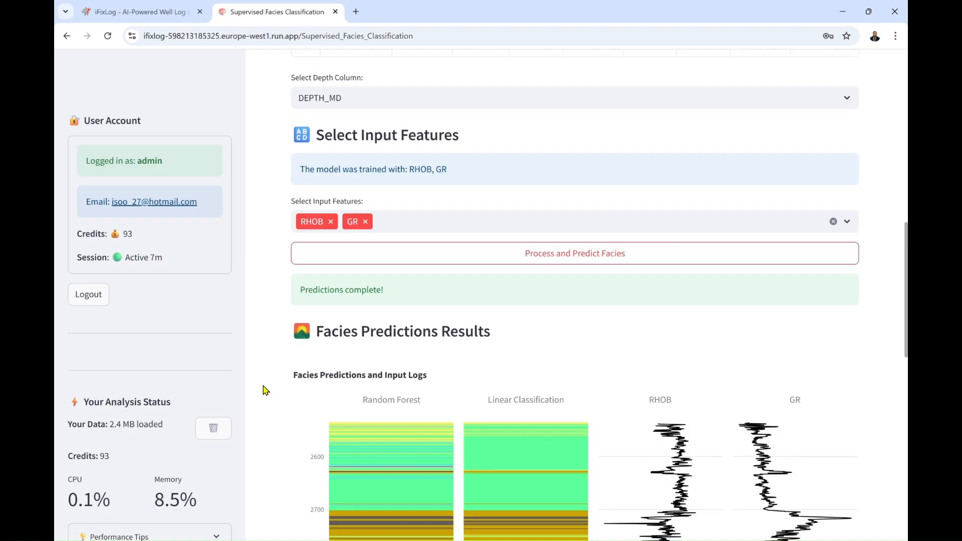
pyautogui.scroll(-6, 265, 390)
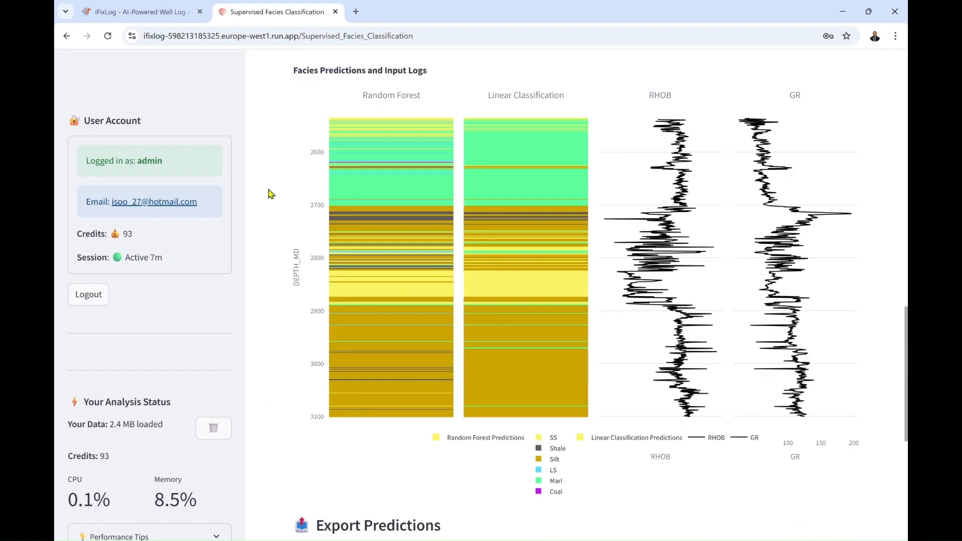
# Download the new well's facies predictions as a CSV file and proceed to the automatic reporting step
pyautogui.scroll(-6, 271, 194)
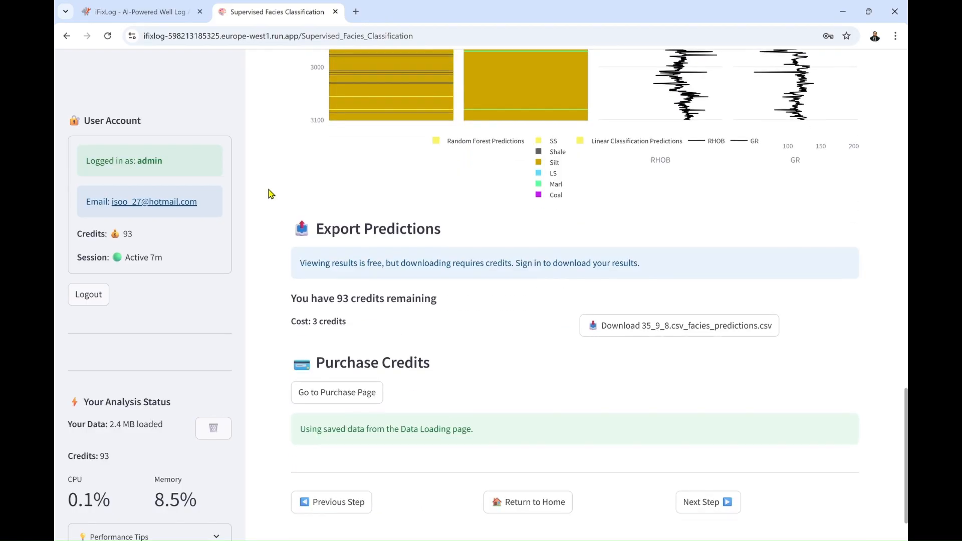
pyautogui.click(658, 323)
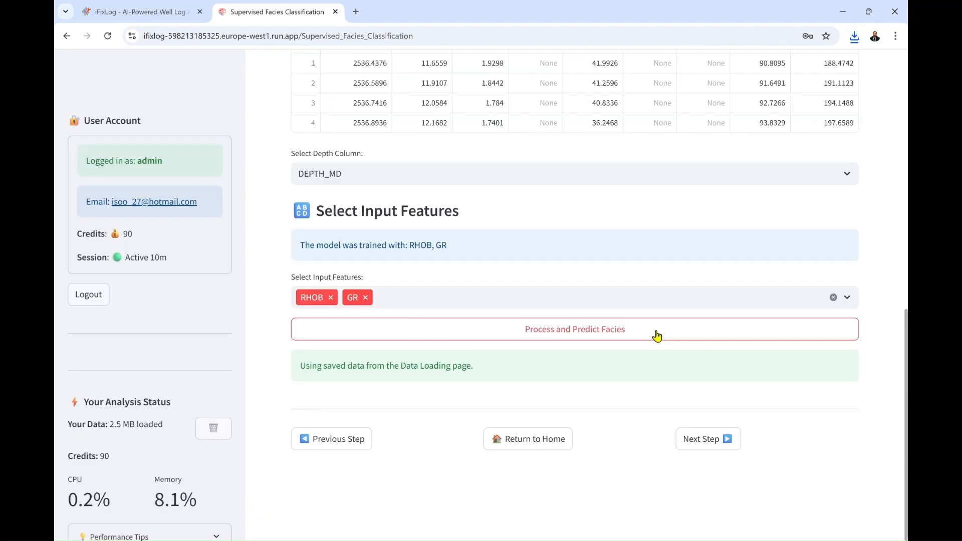
pyautogui.click(705, 445)
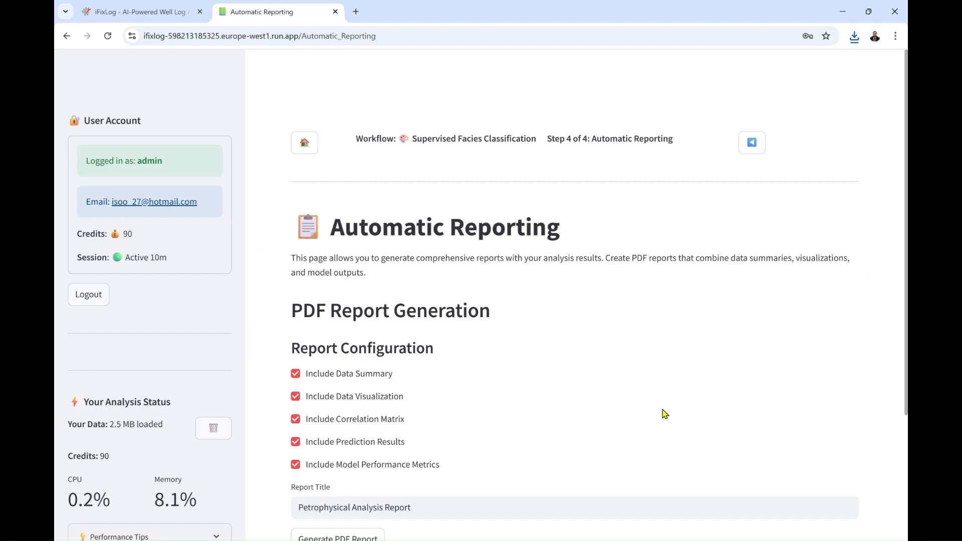
# Generate the PDF report titled Petrophysical Analysis Report with all sections included, and download petrophysics_report.pdf
pyautogui.scroll(-3, 562, 304)
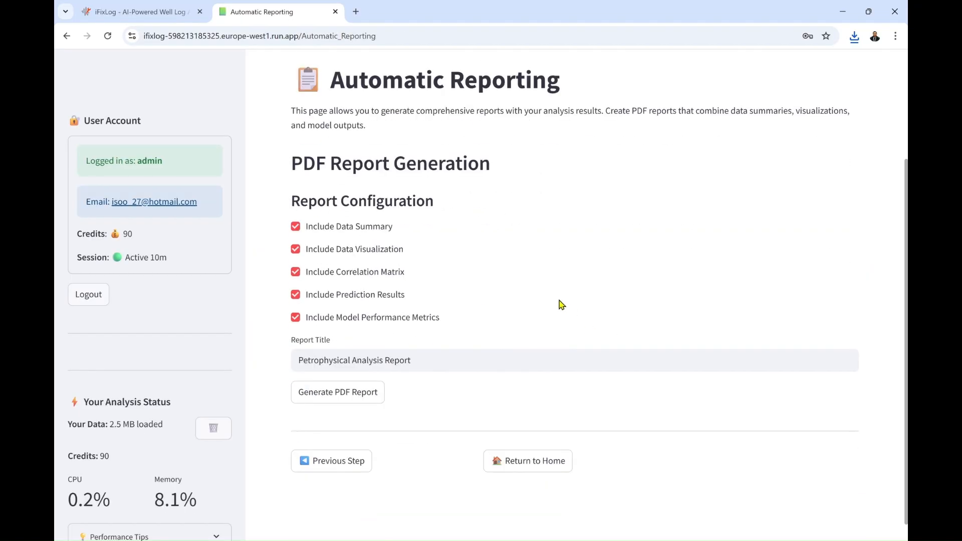
pyautogui.click(358, 396)
pyautogui.click(358, 399)
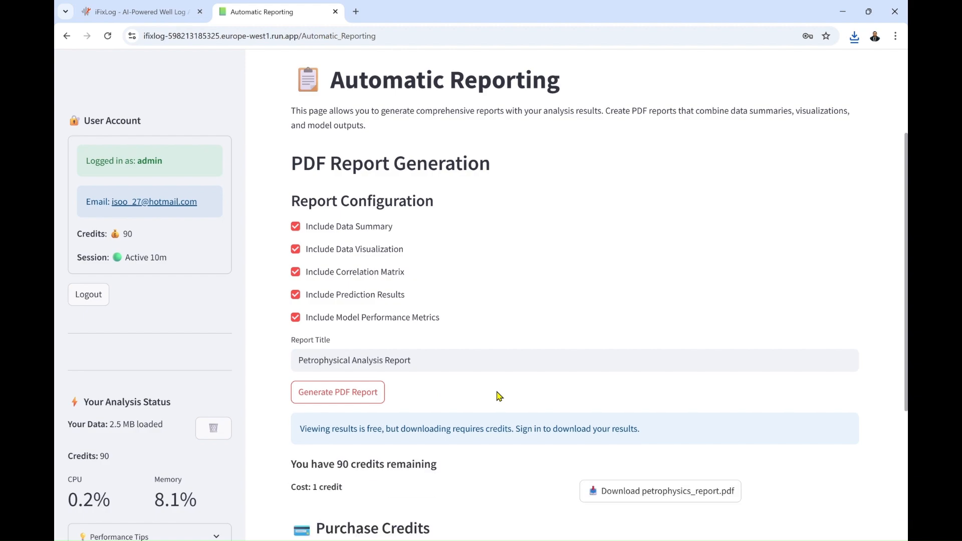
pyautogui.click(626, 493)
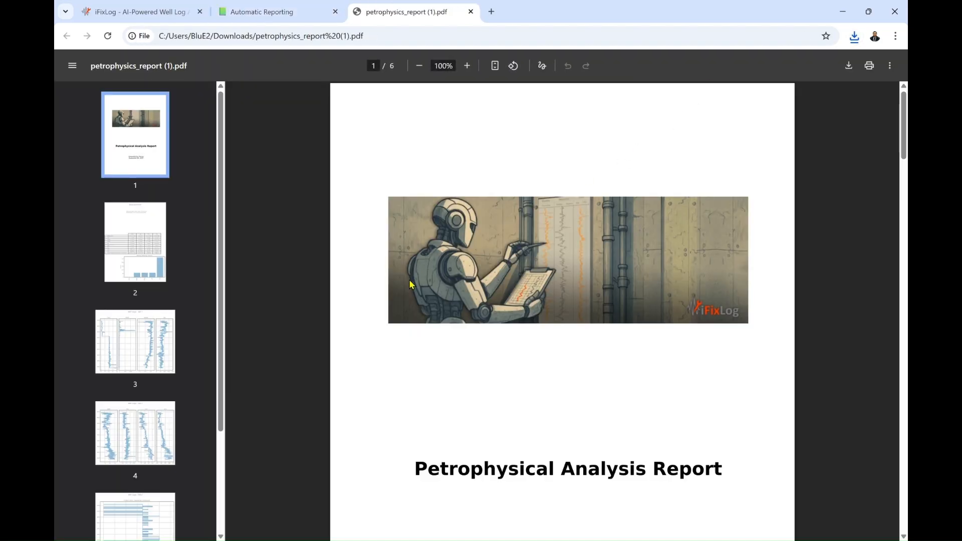
# Look through the PDF report's statistics table, missing values chart, well log plots and log correlation matrix
pyautogui.scroll(-20, 374, 305)
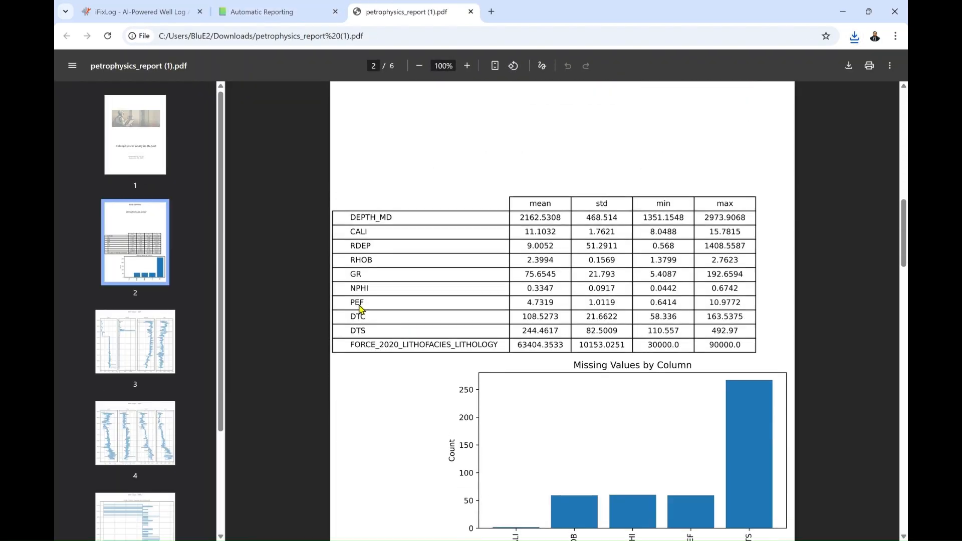
pyautogui.scroll(-20, 361, 310)
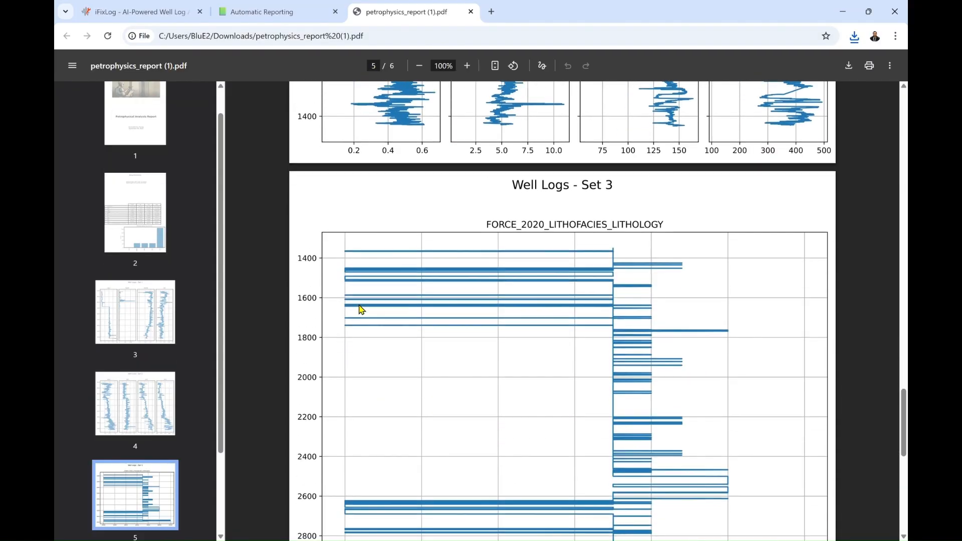
pyautogui.scroll(-5, 362, 310)
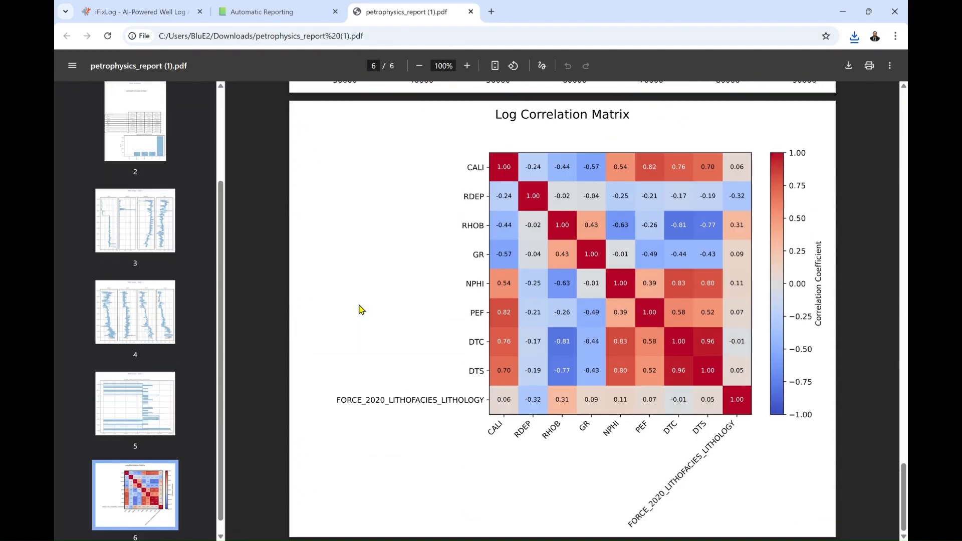
# Close the PDF report and return from automatic reporting to the iFixLog home page
pyautogui.click(472, 11)
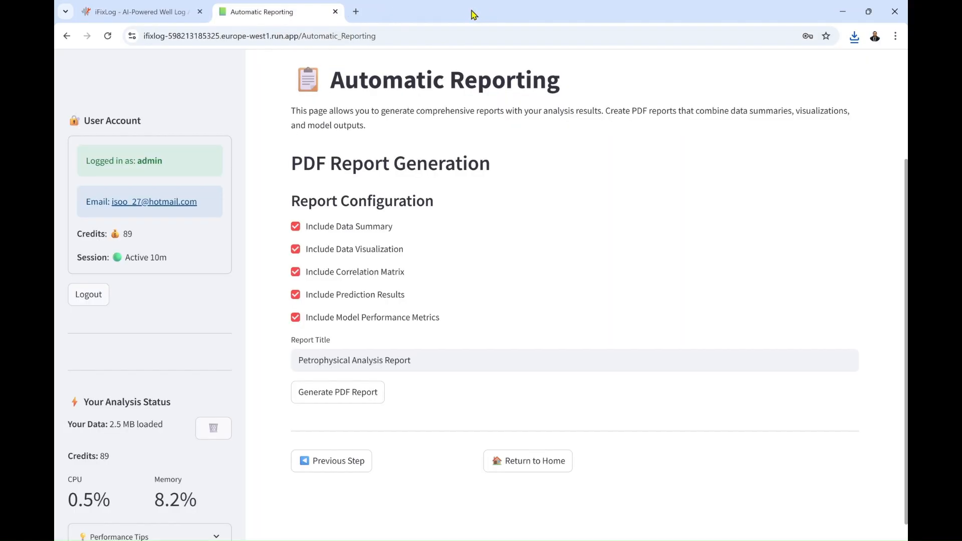
pyautogui.click(517, 471)
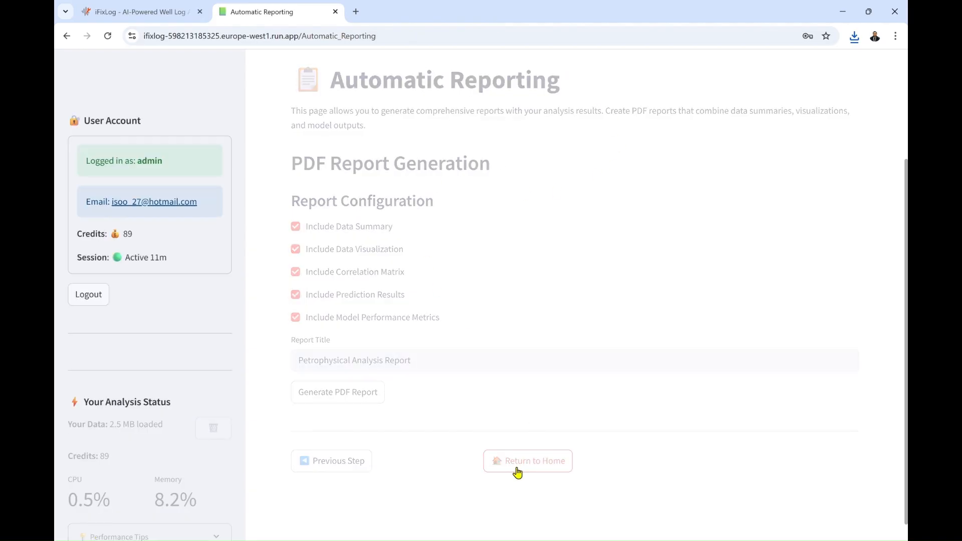